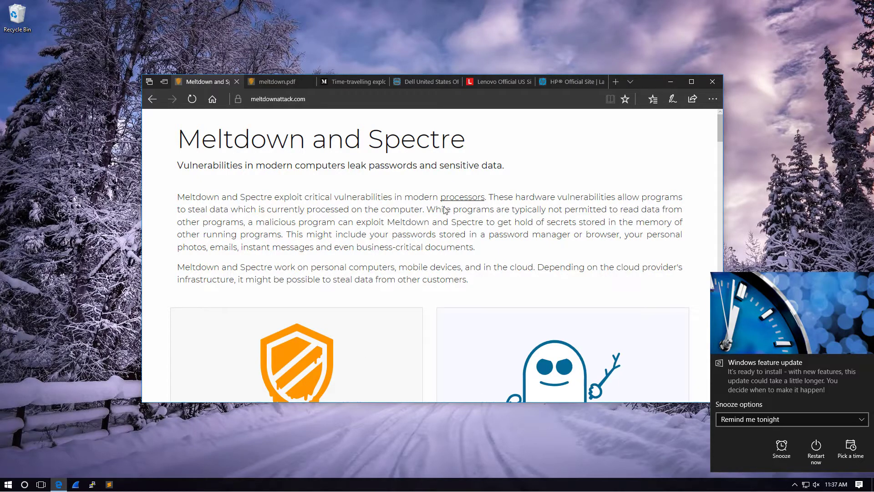
Read the Meltdown description on the Meltdown and Spectre page, highlighting the sentences on broken isolation and access to other programs' memory.
scroll(253, 192, "down", 5)
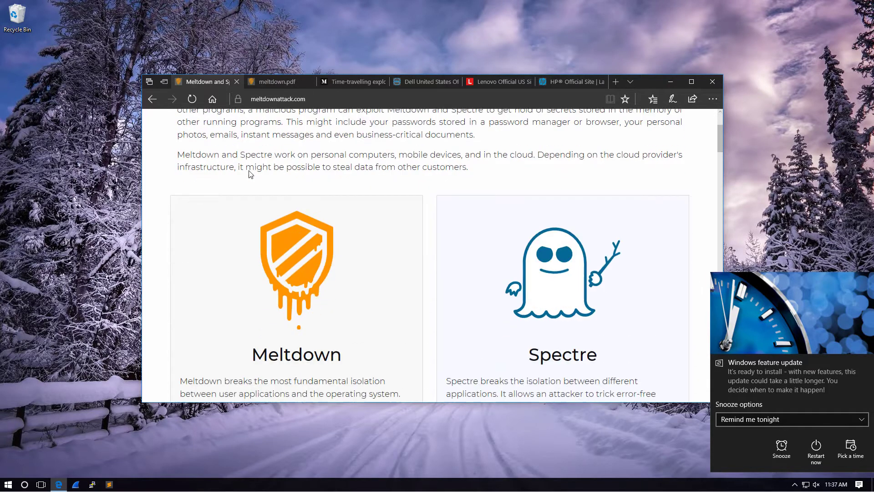
scroll(250, 174, "down", 2)
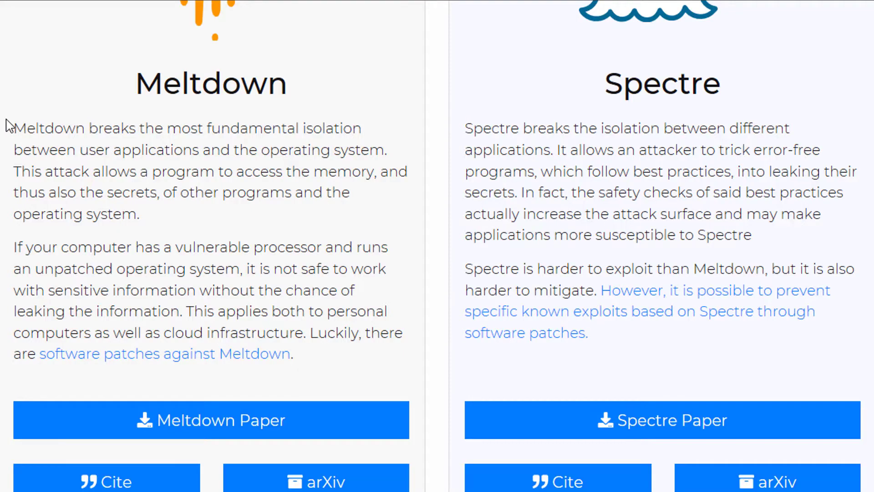
left_click_drag(179, 183, 270, 182)
left_click_drag(167, 125, 394, 150)
left_click_drag(20, 168, 339, 209)
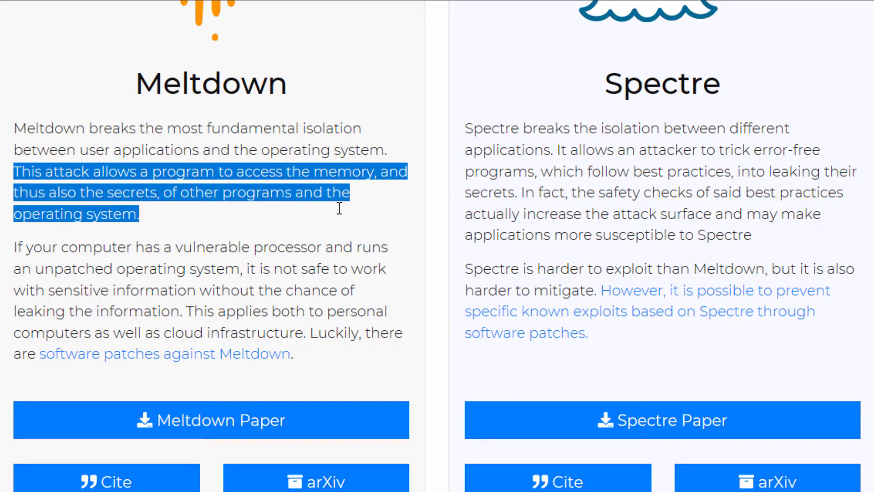
left_click(279, 223)
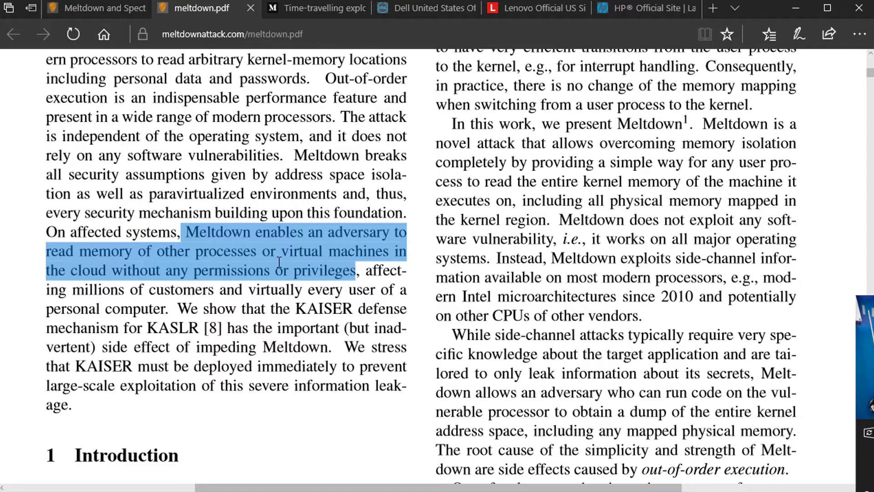
Examine the title and abstract of meltdown.pdf, highlighting the passage about affected customers and personal computer users.
left_click(352, 267)
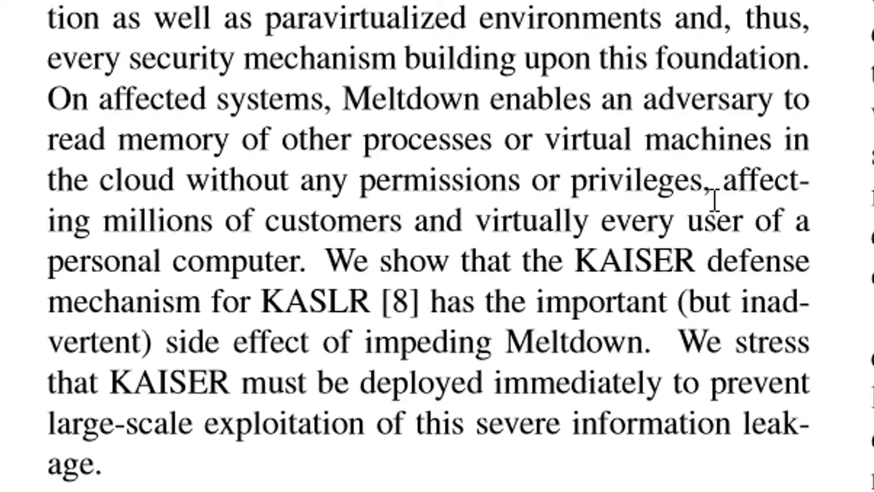
left_click_drag(715, 201, 324, 263)
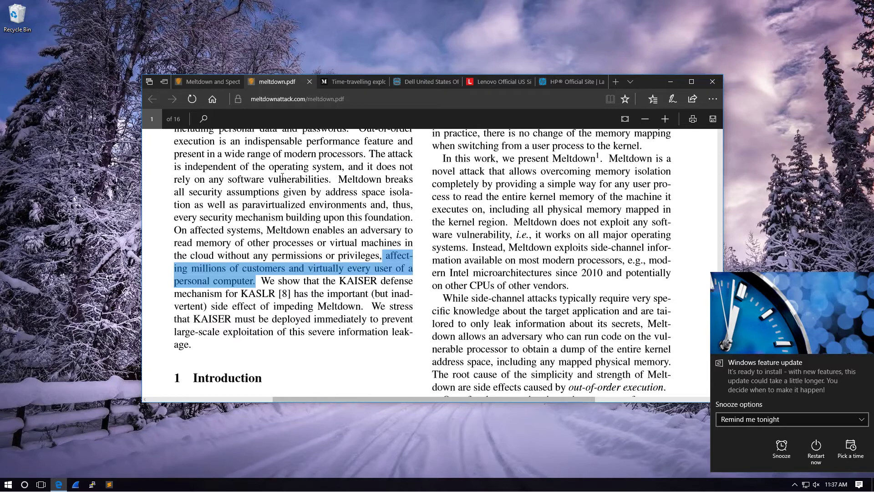
scroll(278, 180, "up", 8)
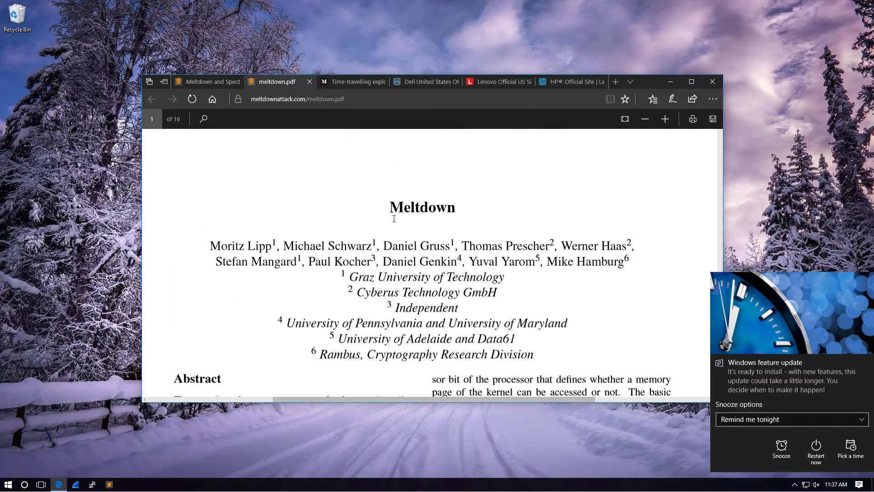
double_click(421, 206)
scroll(587, 181, "down", 3)
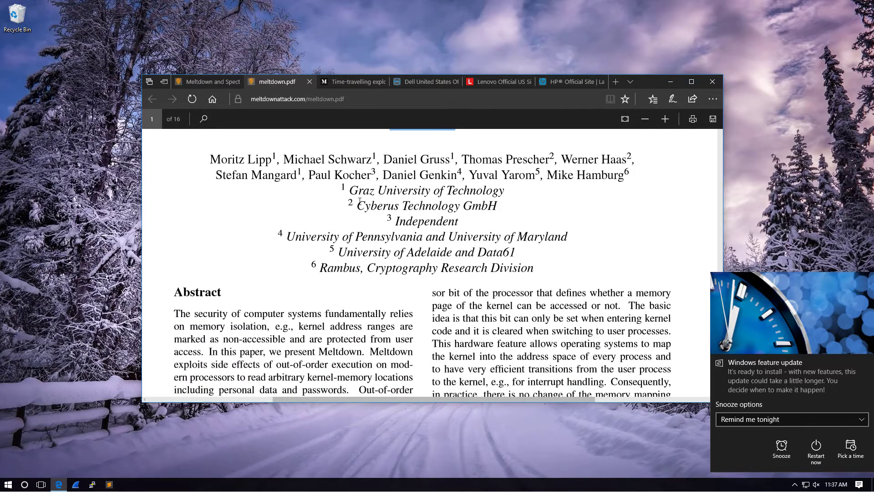
scroll(587, 180, "down", 3)
scroll(407, 194, "up", 1)
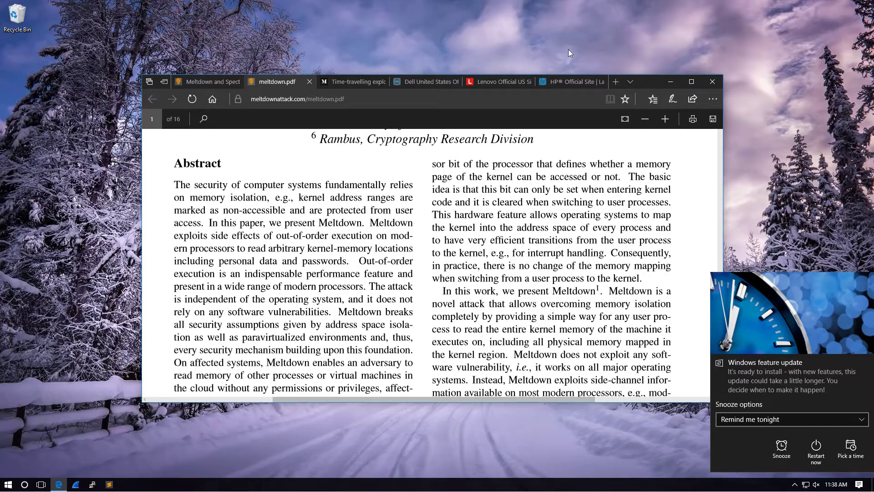
Minimize the browser, search Windows for cmd and launch Command Prompt with administrator rights.
left_click(668, 80)
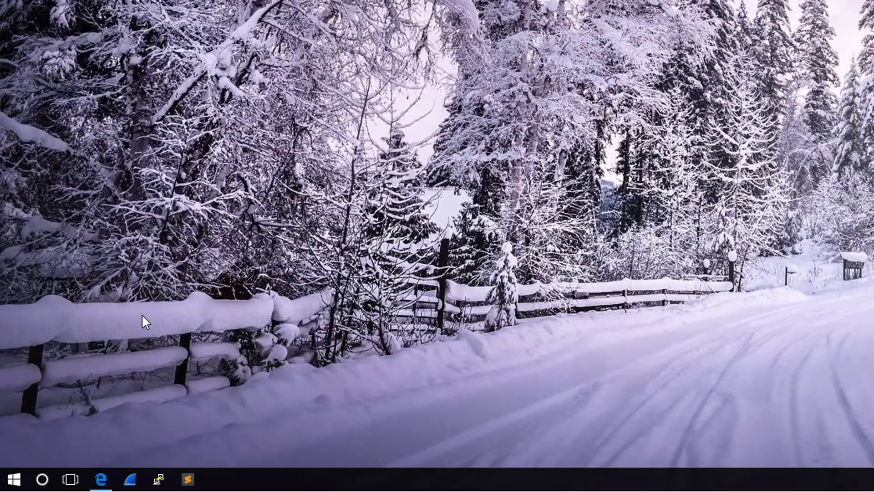
key("super")
type("cmd")
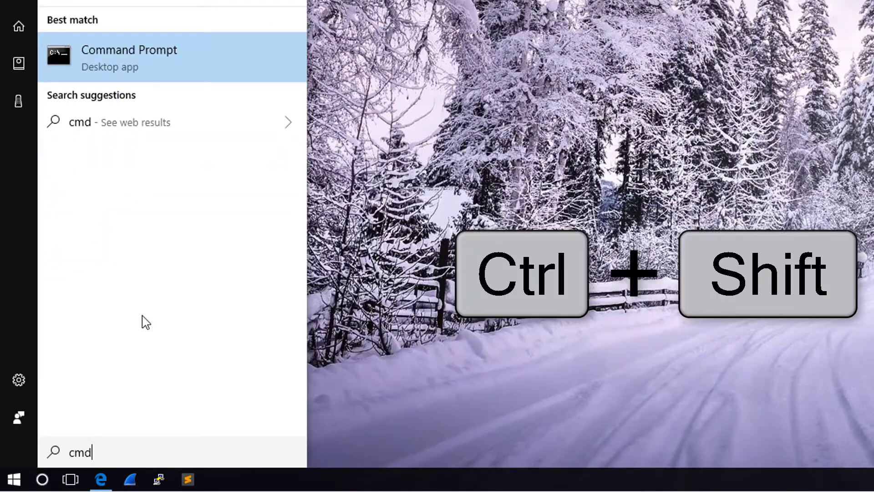
key("ctrl+shift+Return")
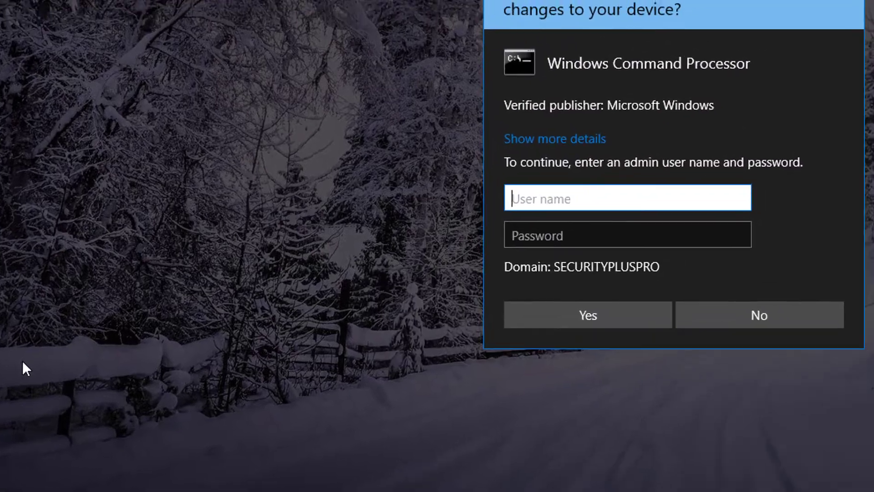
Authorize the elevation with the user name administrator and the account password.
type("admini")
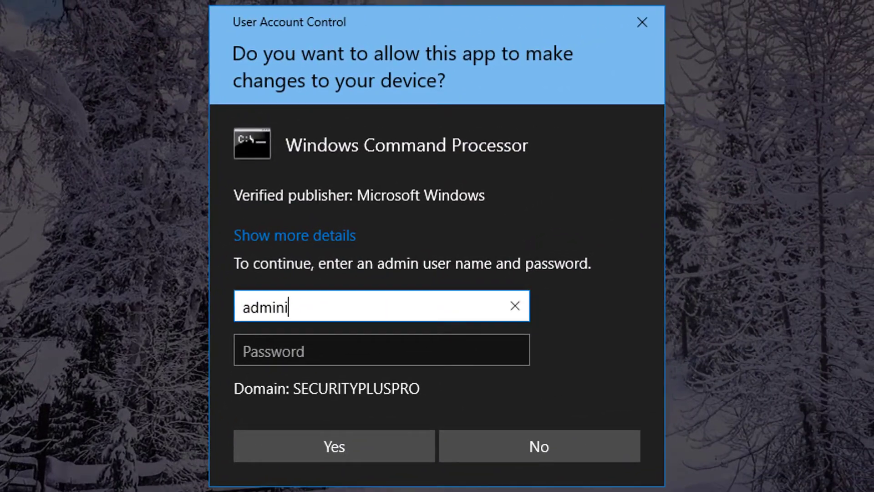
type("strator")
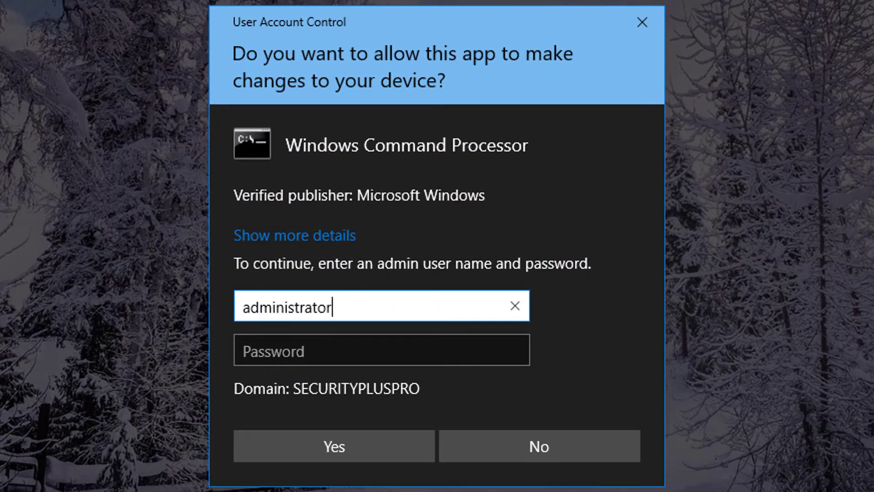
key("Tab")
type("***********")
key("Return")
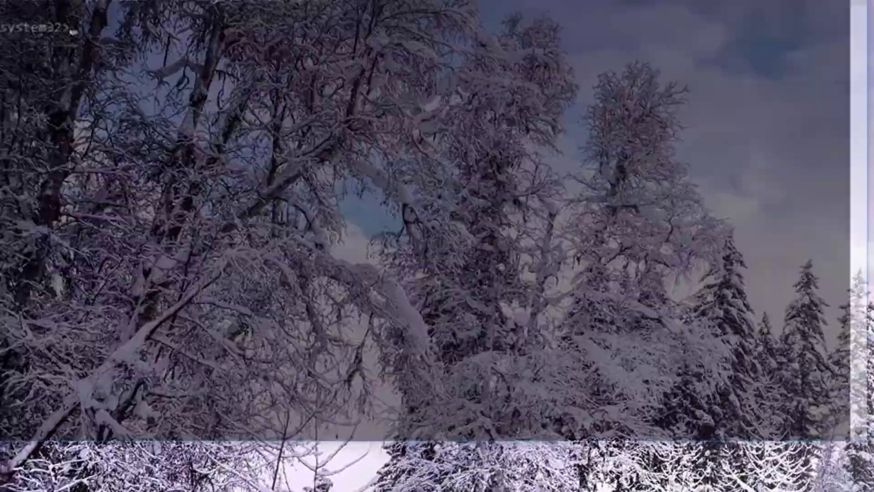
Start powershell.exe in the elevated Command Prompt and run Install-Module SpeculationControl.
type("powershell.exe")
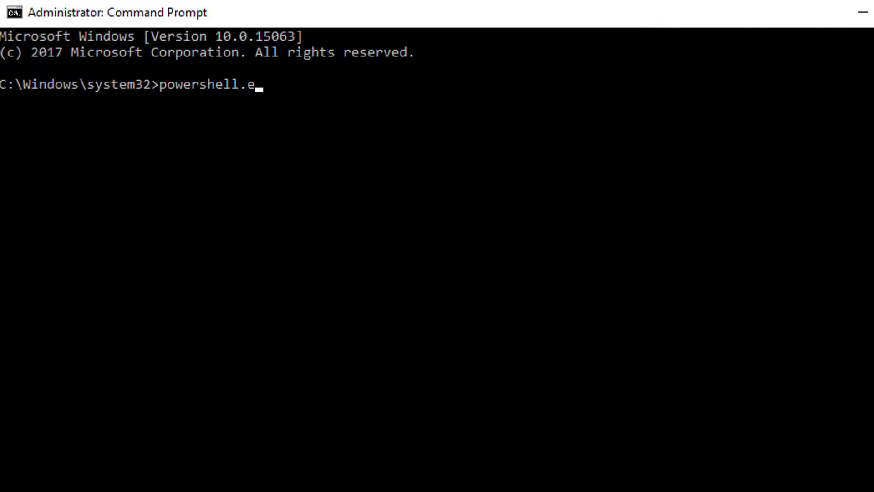
key("Return")
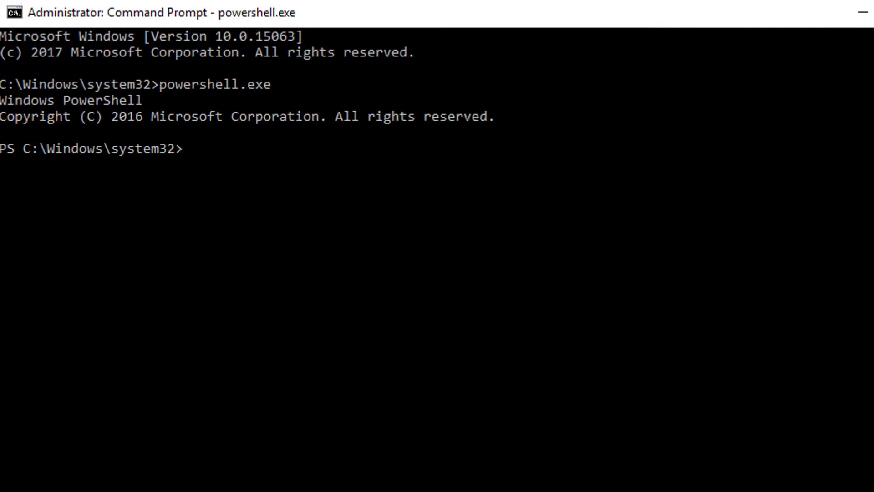
type("Install-Module Speculation")
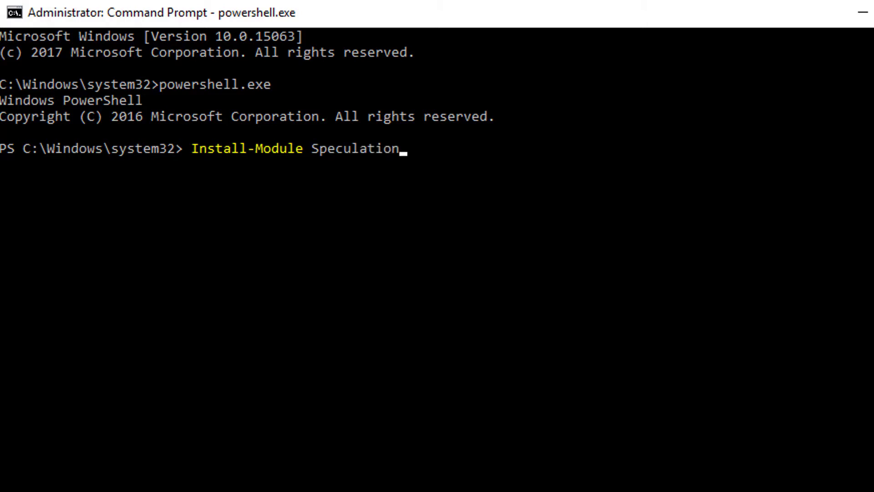
type("Control")
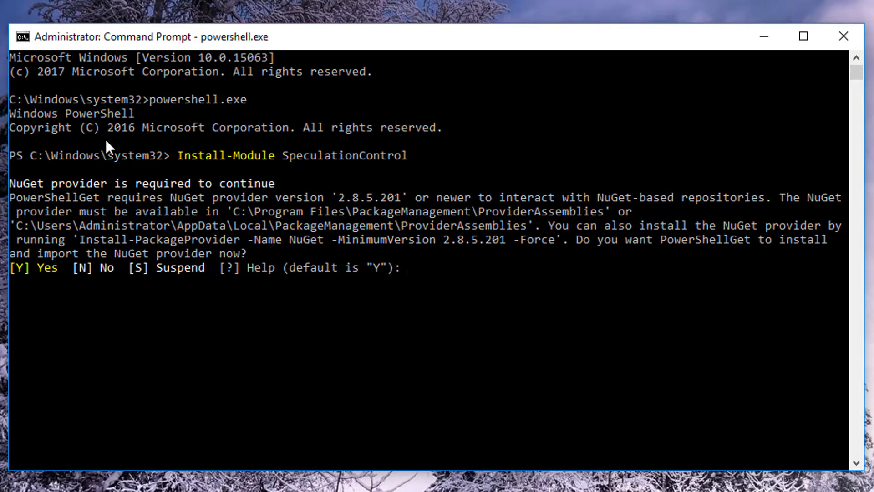
Review the NuGet provider prompt and answer Y to install and import the provider.
left_click_drag(171, 195, 408, 196)
left_click(438, 292)
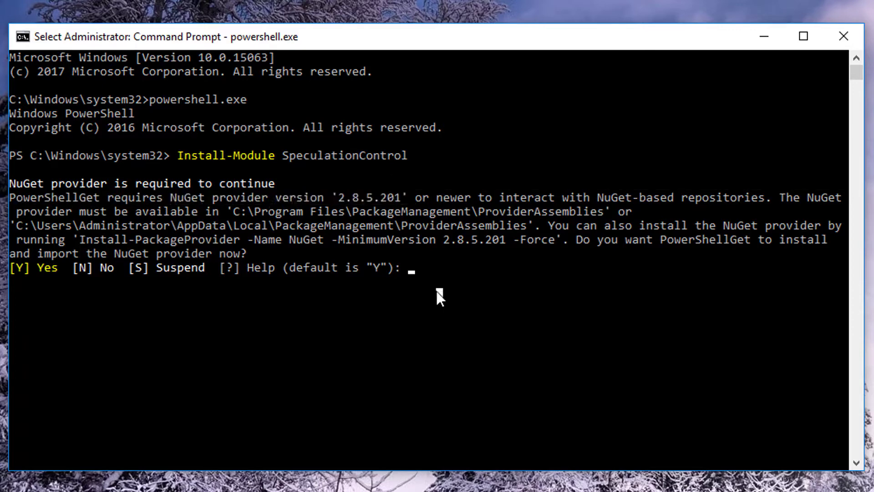
key("Escape")
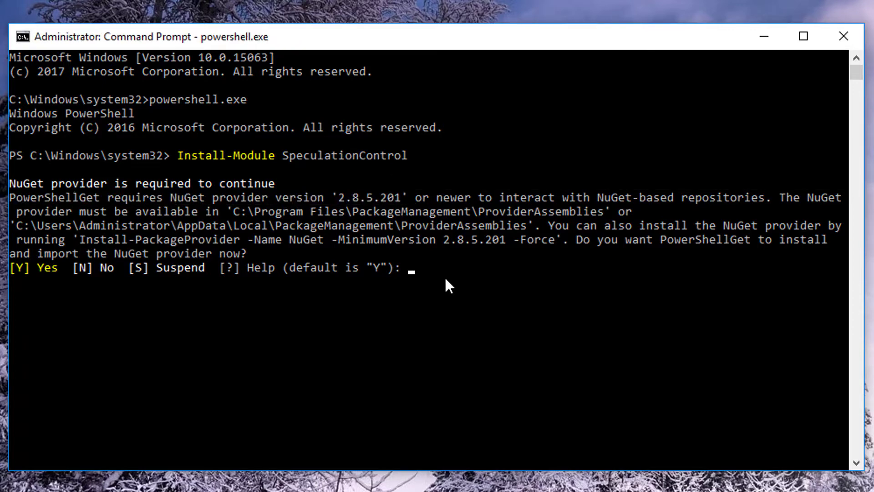
left_click(445, 278)
type("Y")
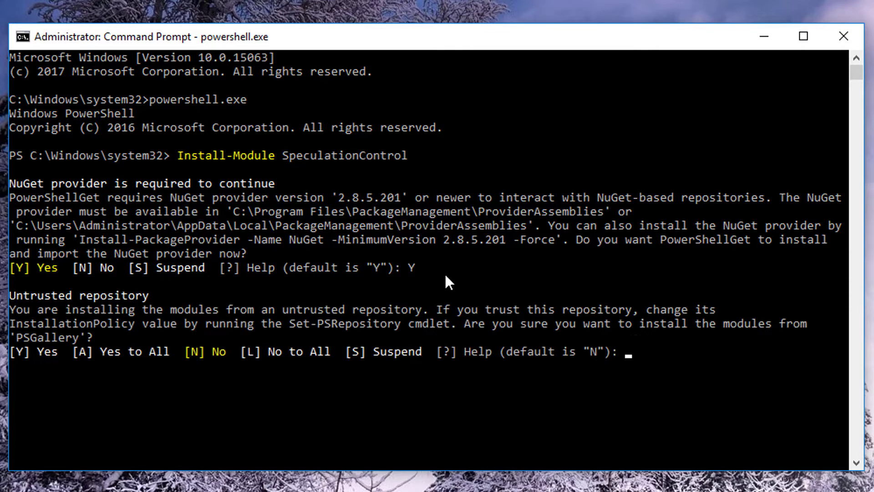
Highlight the untrusted repository notice and answer Y to install the module from PSGallery.
left_click_drag(58, 307, 386, 307)
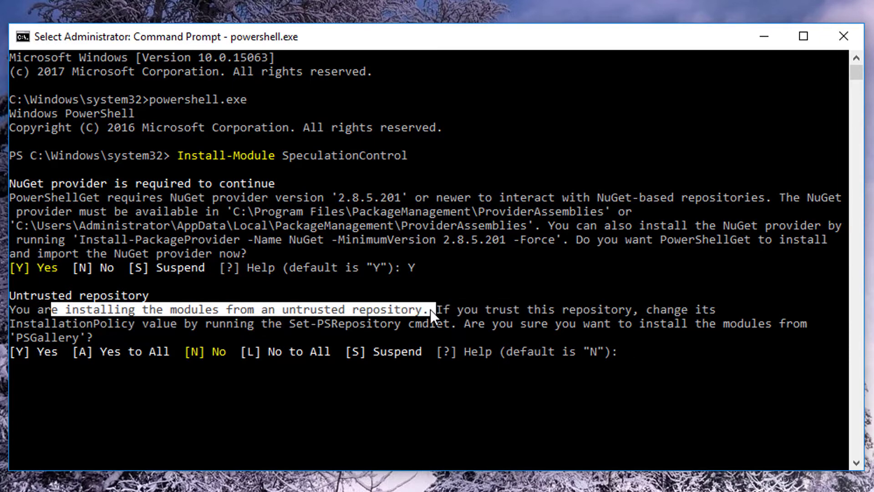
left_click_drag(445, 310, 149, 322)
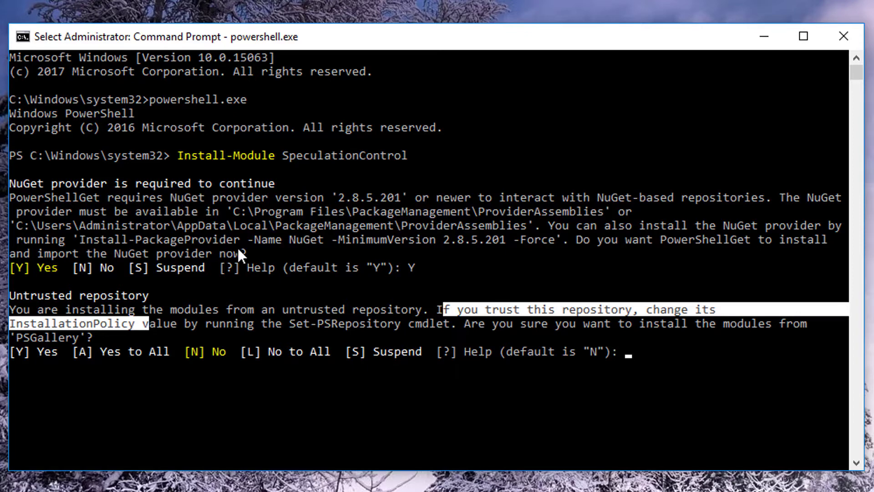
right_click(314, 372)
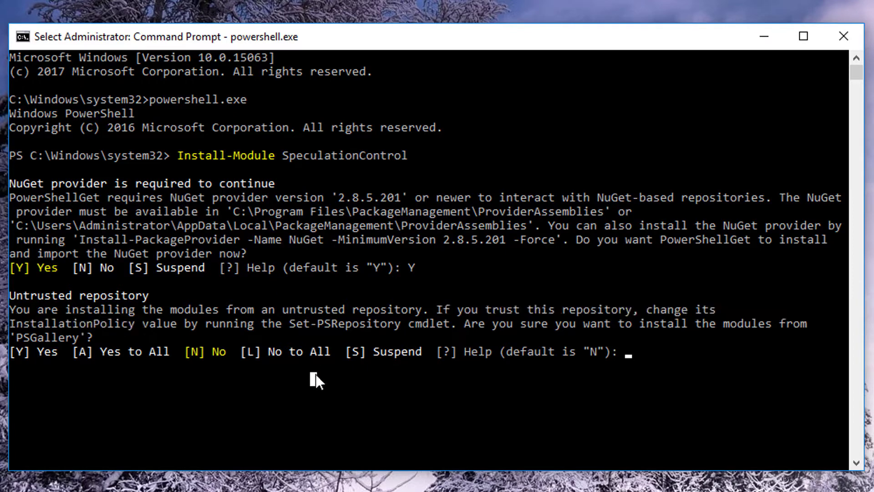
type("Y")
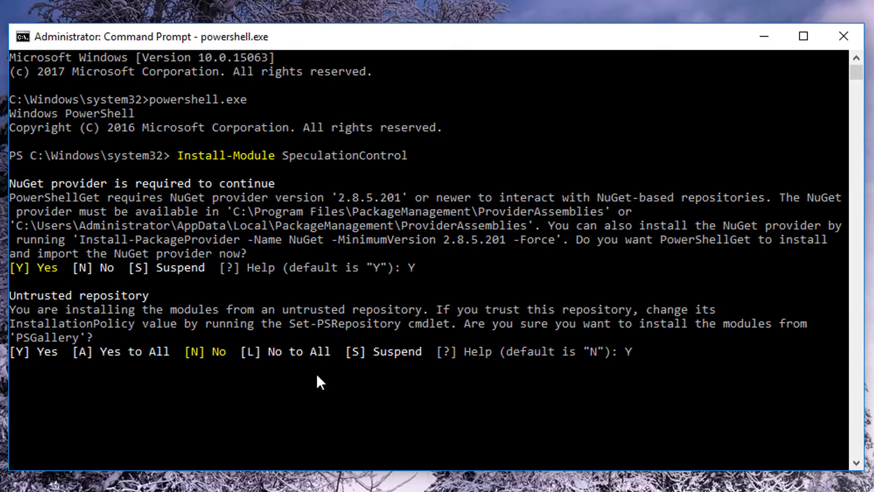
key("Return")
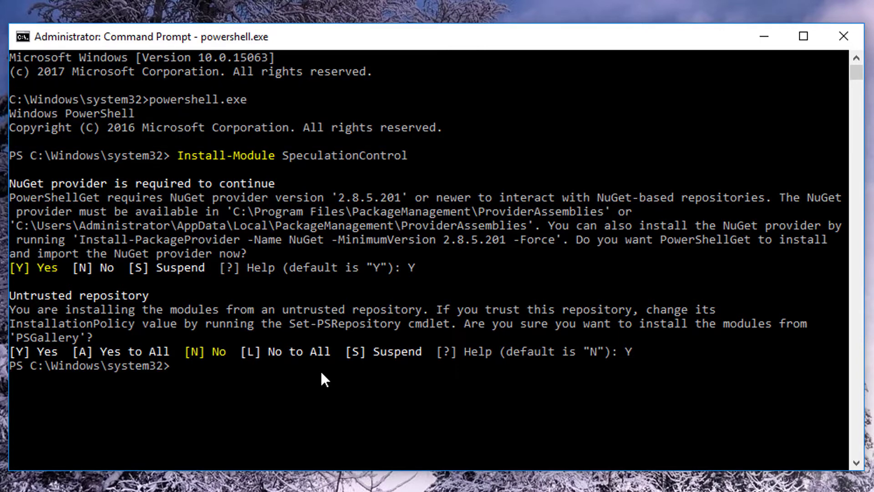
Clear the PowerShell console with cls.
left_click(326, 373)
type("cls")
key("Return")
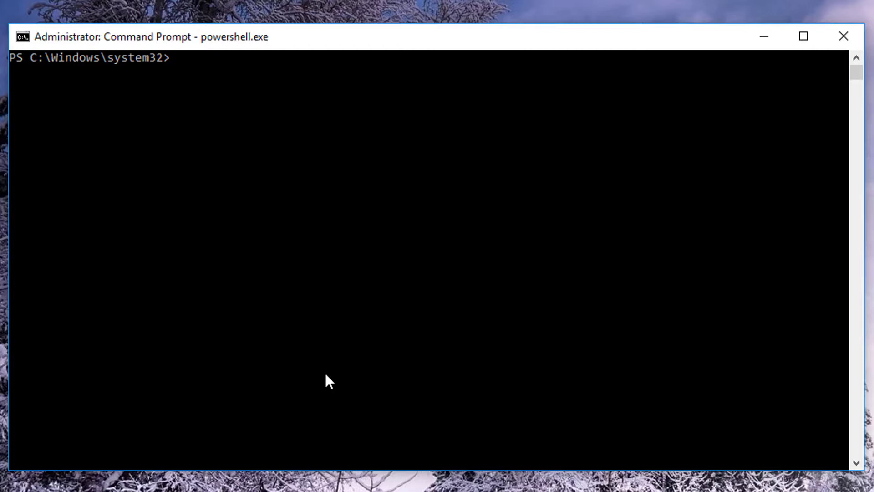
Query the current PowerShell execution policy with Get-ExecutionPolicy and highlight the returned value.
type("Get-ExecutionPolicy")
key("Return")
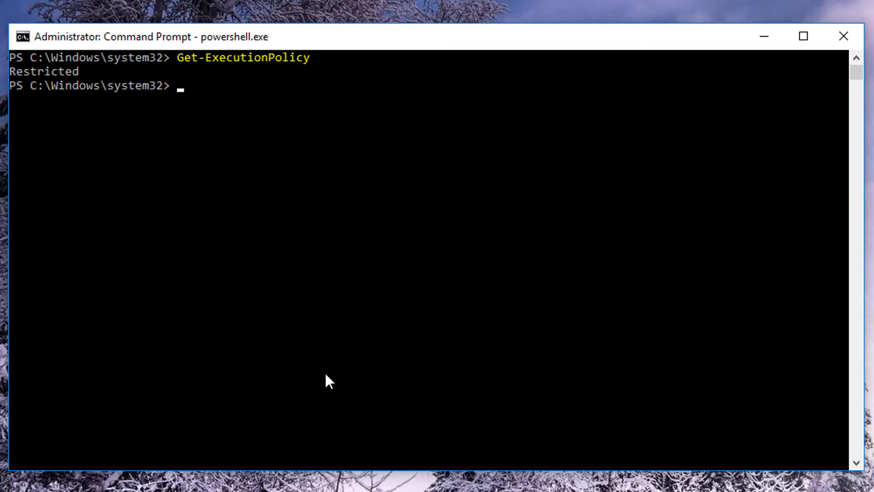
double_click(60, 73)
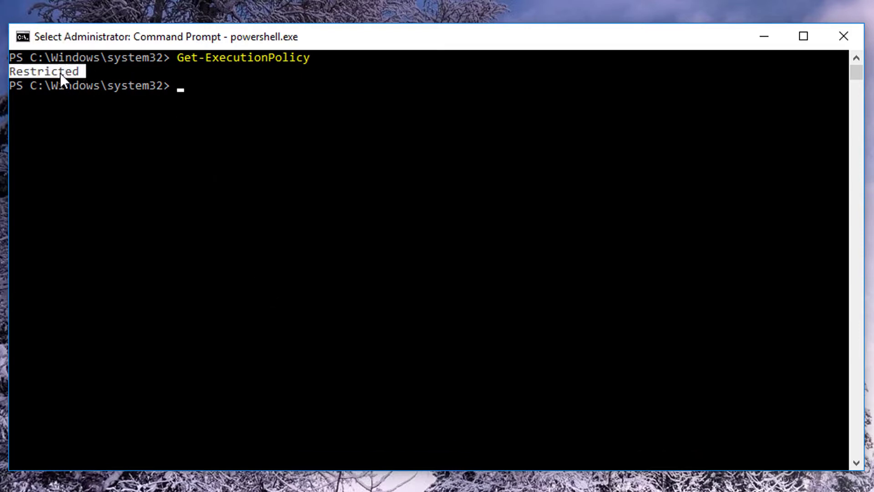
left_click(291, 103)
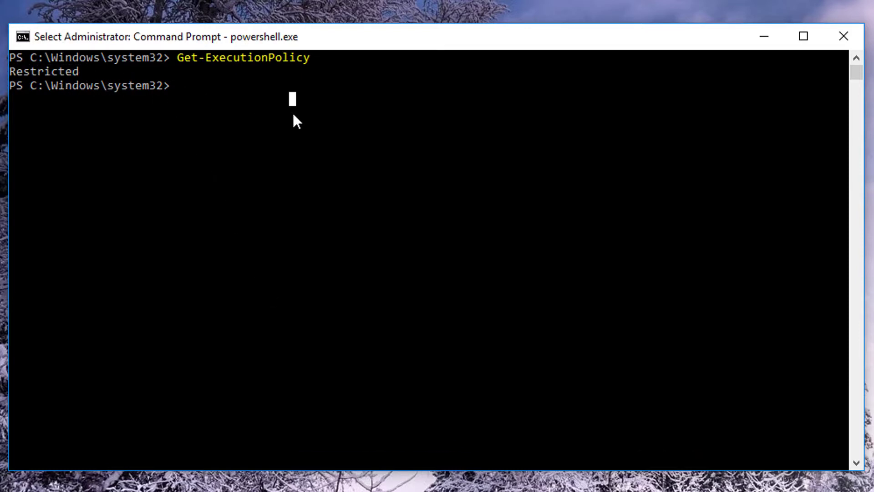
Store the current execution policy in a variable by running $SavedExecutionPolicy = Get-ExecutionPolicy.
type("$SaveExec")
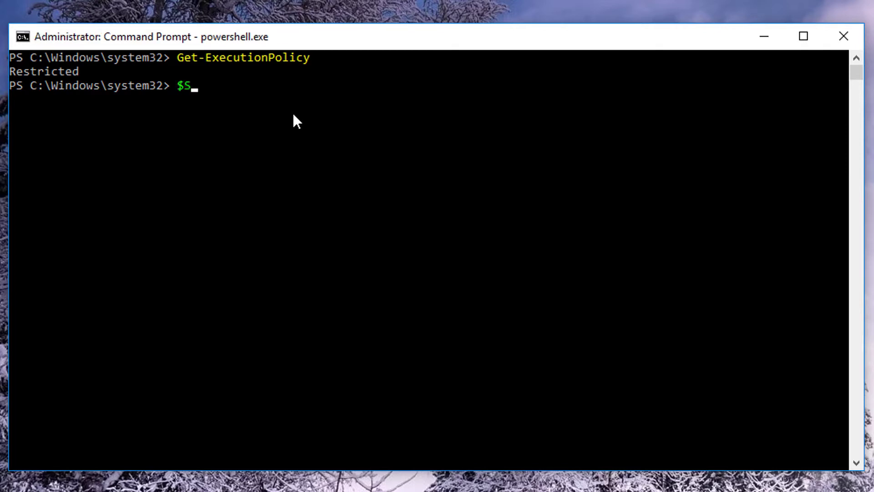
type("utionPol")
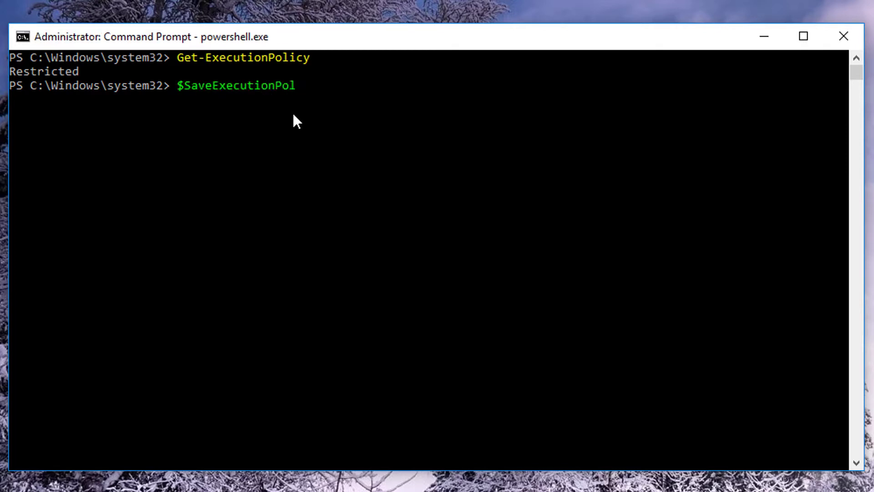
type("icy")
key("BackSpace")
key("BackSpace")
key("BackSpace")
key("BackSpace")
key("BackSpace")
key("BackSpace")
key("BackSpace")
key("BackSpace")
key("BackSpace")
key("BackSpace")
key("BackSpace")
key("BackSpace")
key("BackSpace")
key("BackSpace")
key("BackSpace")
type("dExecuti")
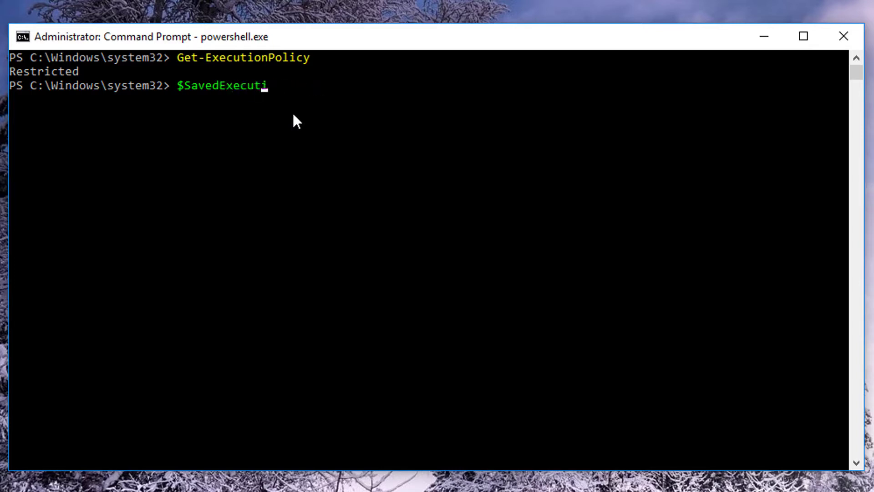
type("onPolicy =")
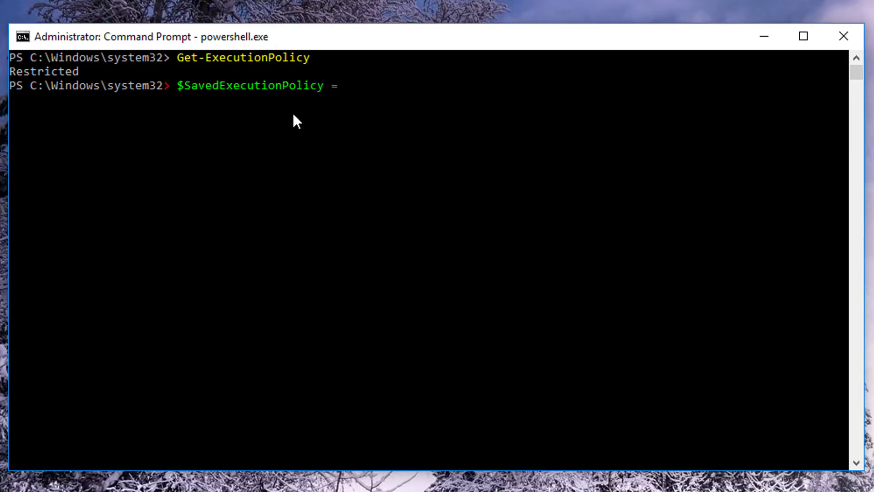
type(" Get-Exe")
key("Tab")
key("Return")
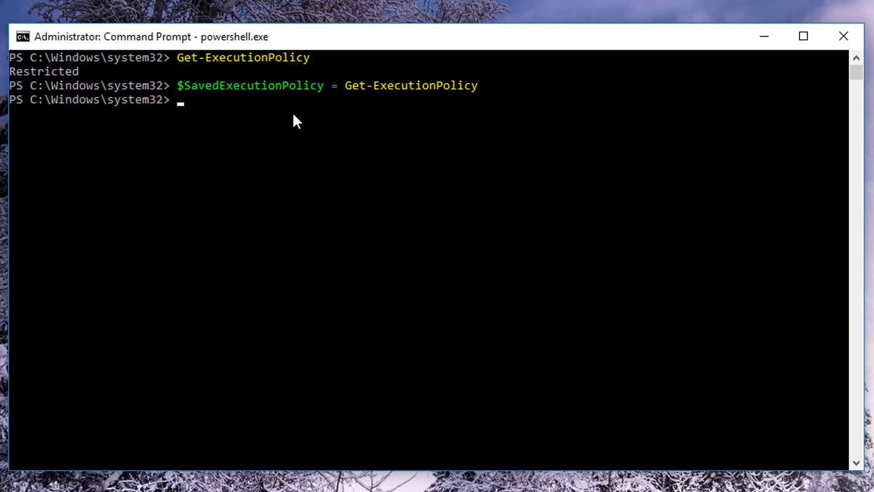
Print the contents of $SavedExecutionPolicy and highlight the returned value.
type("$S")
key("Tab")
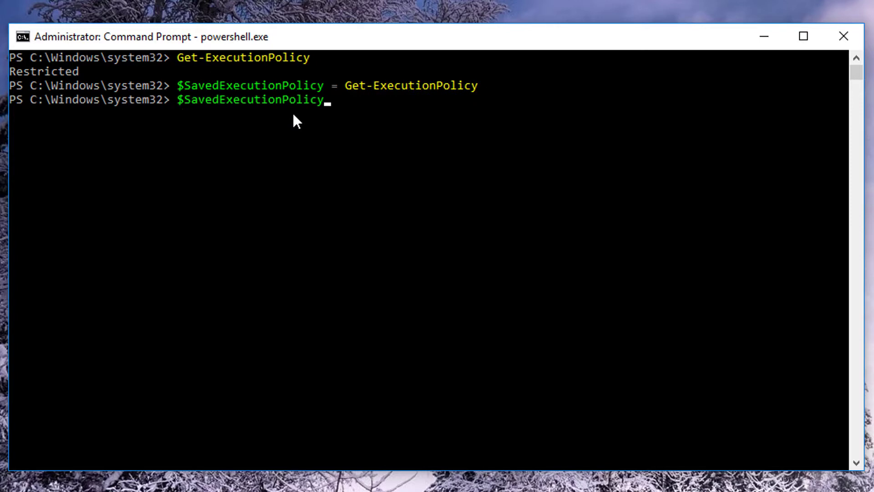
key("Return")
double_click(53, 118)
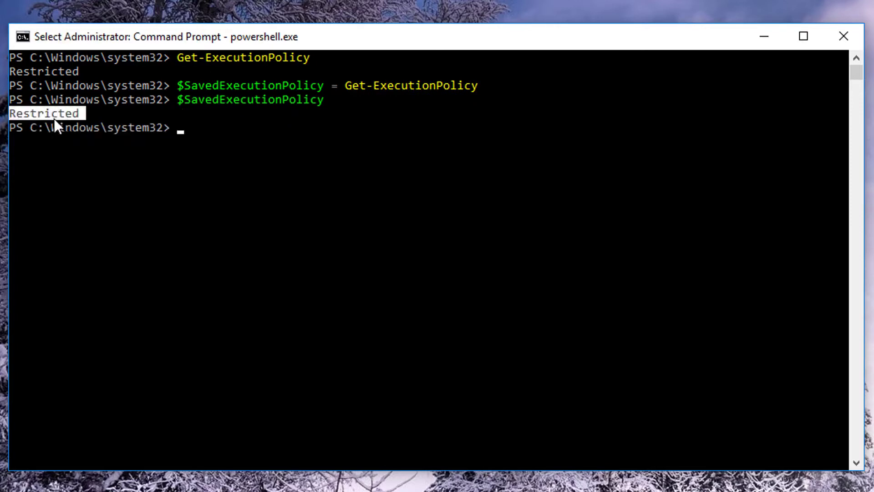
right_click(268, 158)
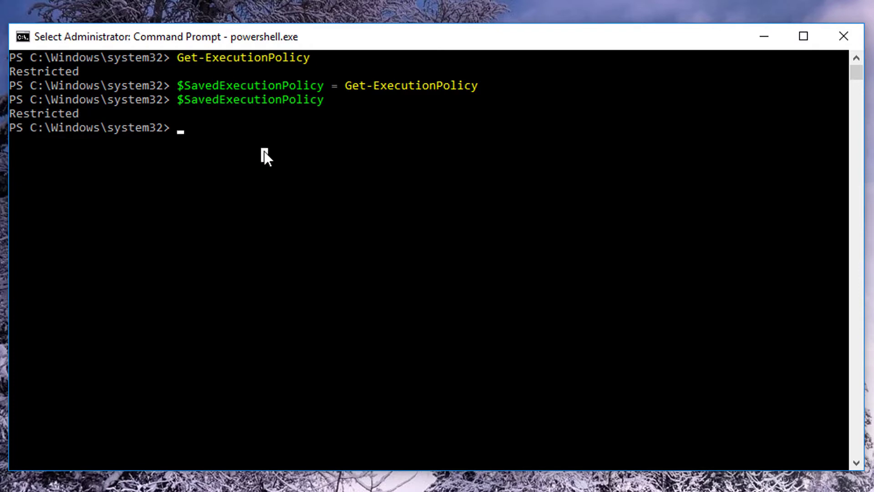
Change the execution policy for the current user by running Set-ExecutionPolicy RemoteSigned -Scope CurrentUser.
type("Set-E")
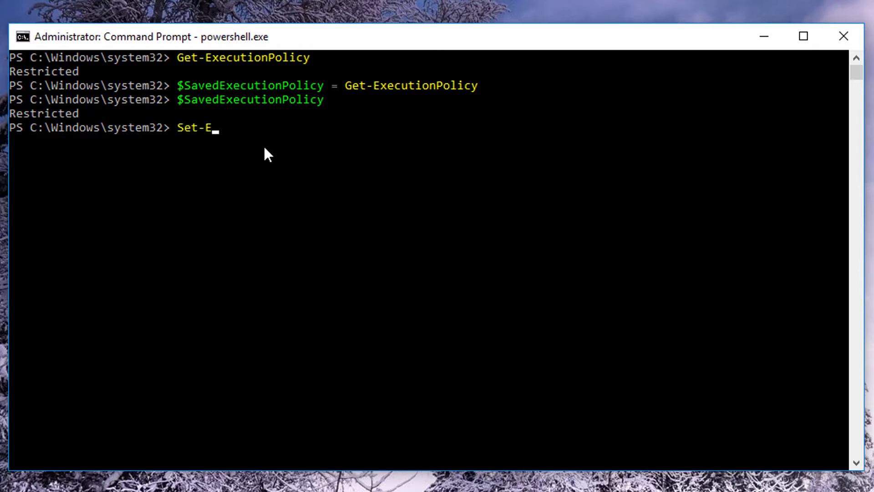
key("Tab")
type("Remote")
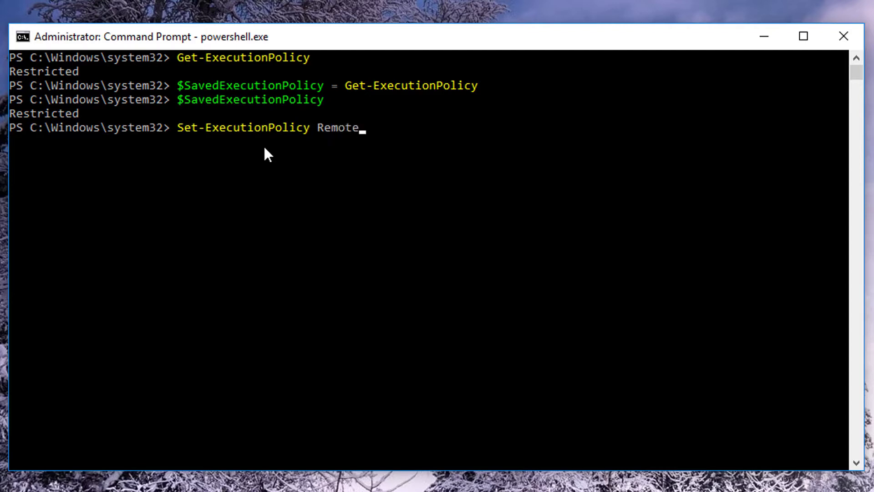
key("Tab")
type("-Scope Cur")
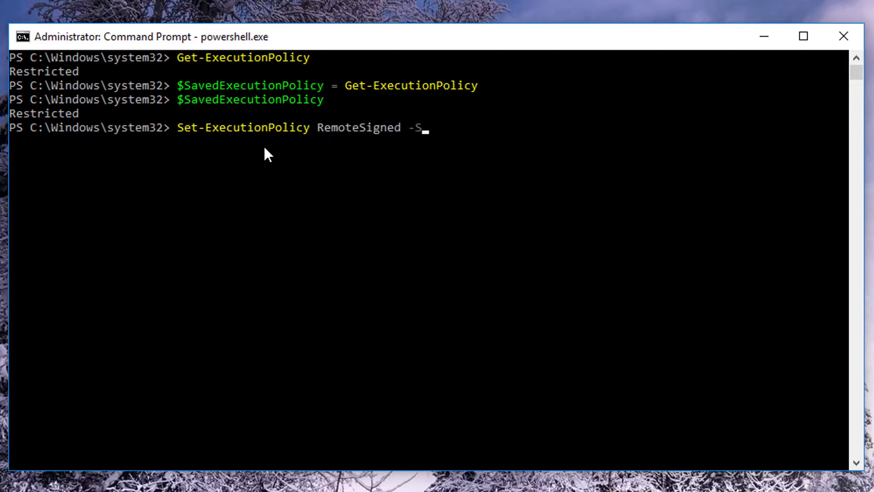
key("Tab")
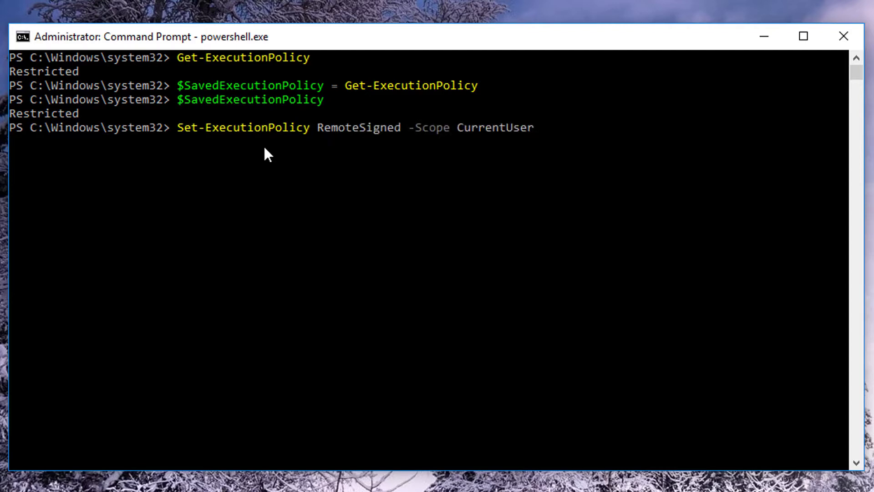
key("Return")
type("Get-E")
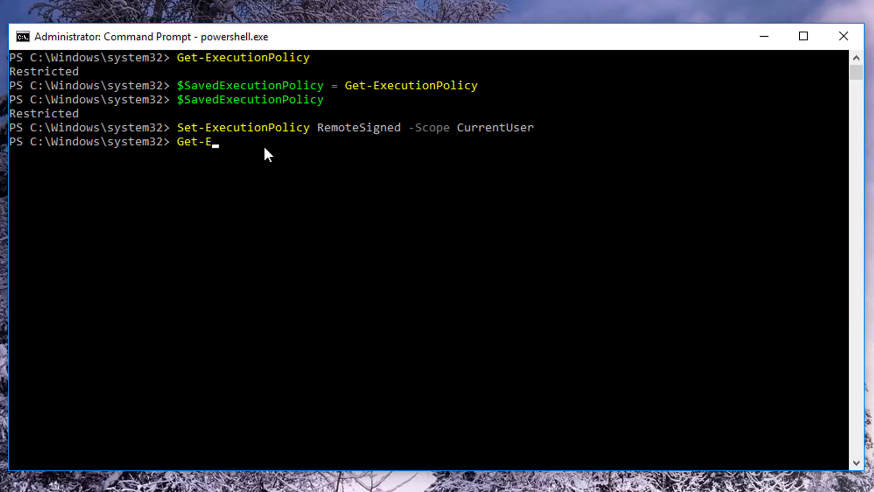
key("Tab")
key("Return")
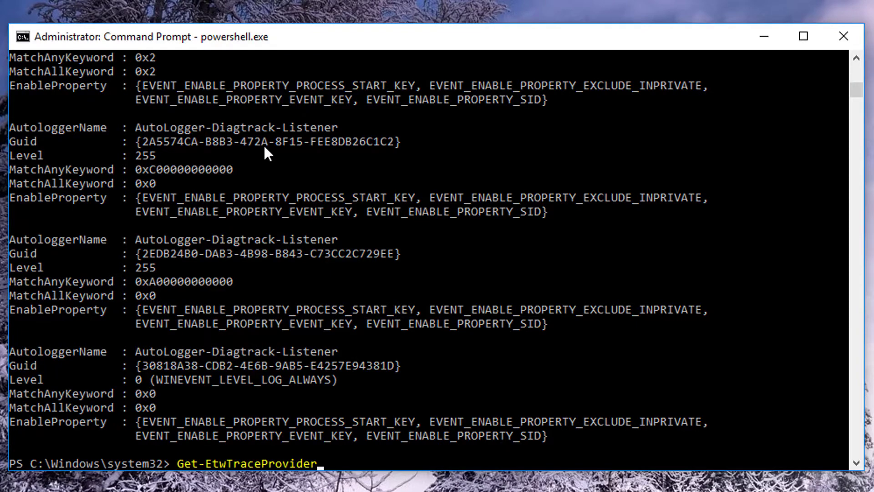
Check the new execution policy with Get-ExecutionPolicy and clear the console with cls.
key("Up")
key("BackSpace")
key("BackSpace")
key("BackSpace")
key("BackSpace")
key("BackSpace")
key("BackSpace")
key("BackSpace")
key("BackSpace")
key("BackSpace")
key("BackSpace")
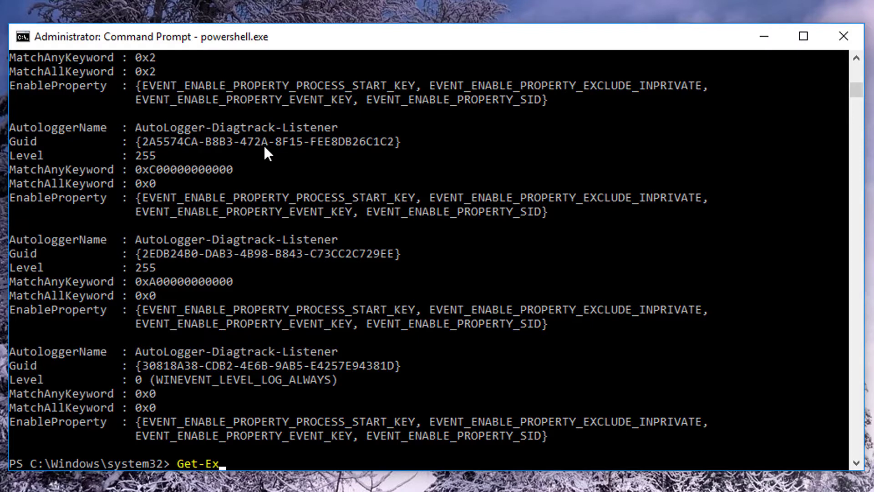
key("Tab")
key("Return")
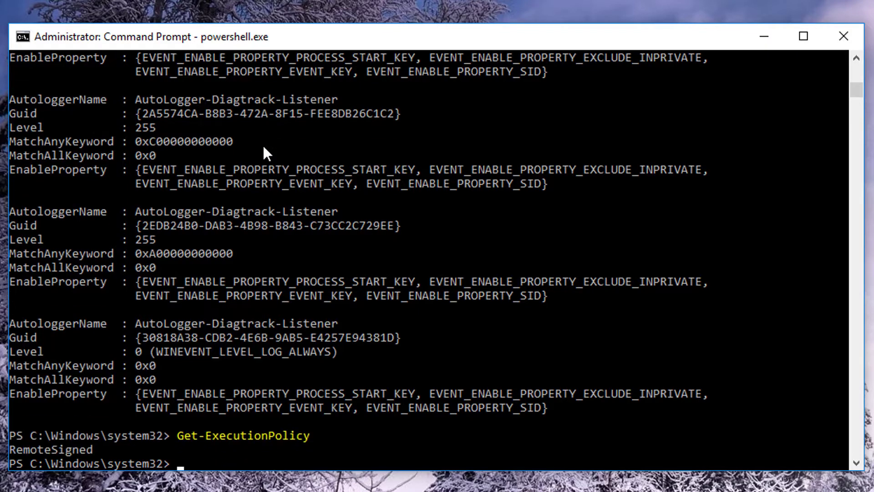
double_click(62, 450)
type("cls")
key("Return")
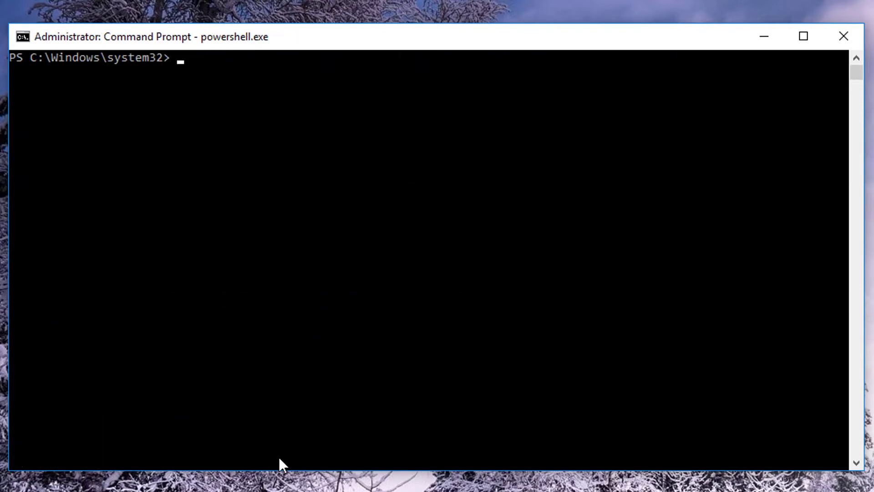
Load the speculation control module by running Import-Module SpeculationControl.
left_click(427, 371)
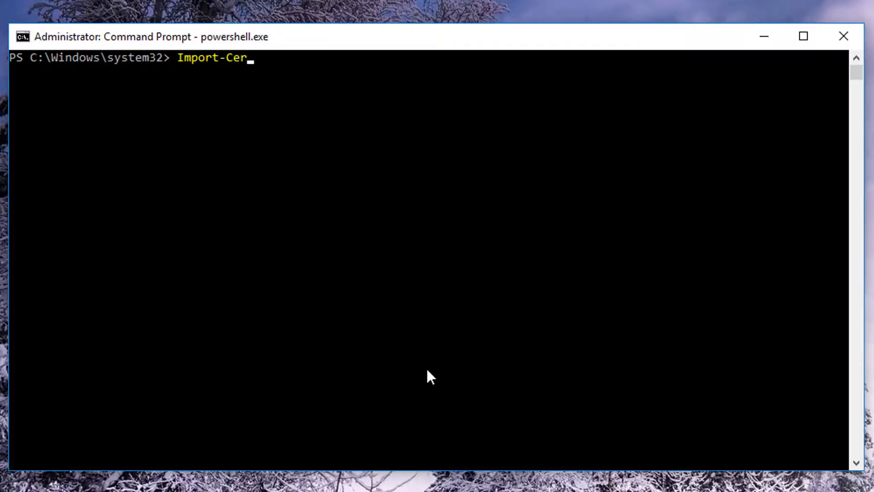
key("BackSpace")
key("BackSpace")
key("BackSpace")
type("Module")
type("SpeculatoinCon")
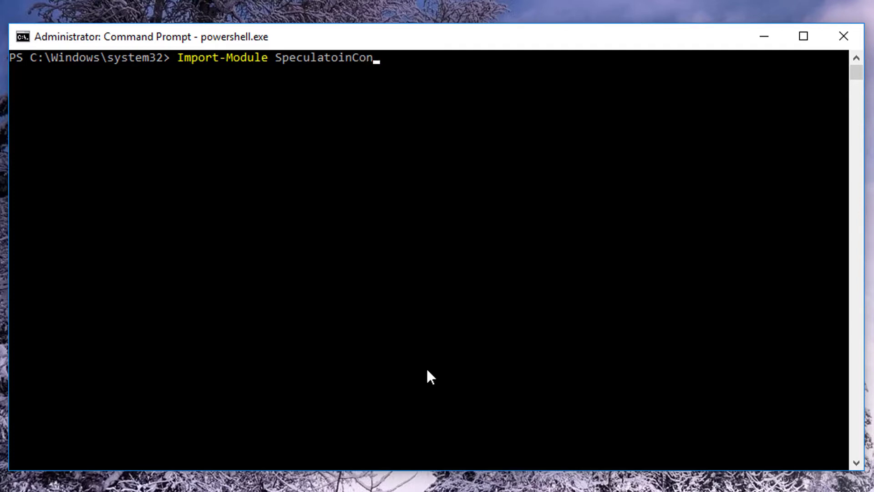
key("BackSpace")
key("BackSpace")
key("BackSpace")
key("BackSpace")
key("BackSpace")
key("BackSpace")
type("ionControl")
key("Return")
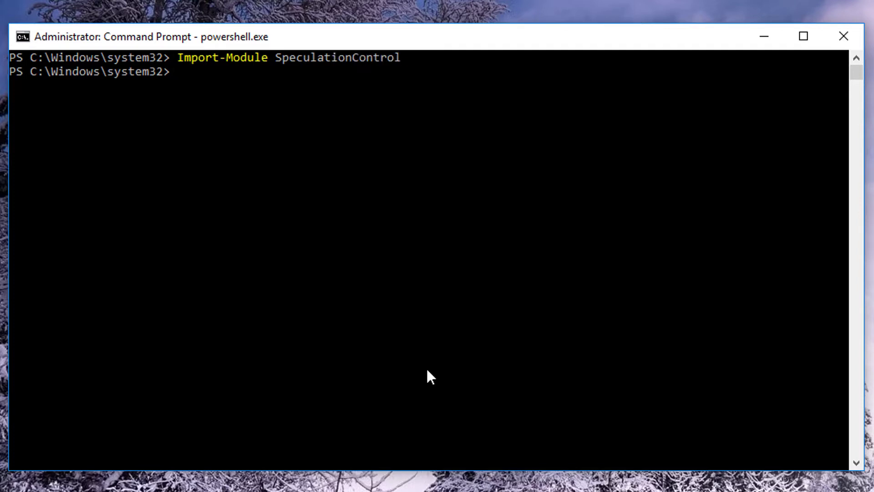
Run Get-SpeculationControlSettings and review the branch target injection lines at the start of its report.
type("Get-Specu")
key("Tab")
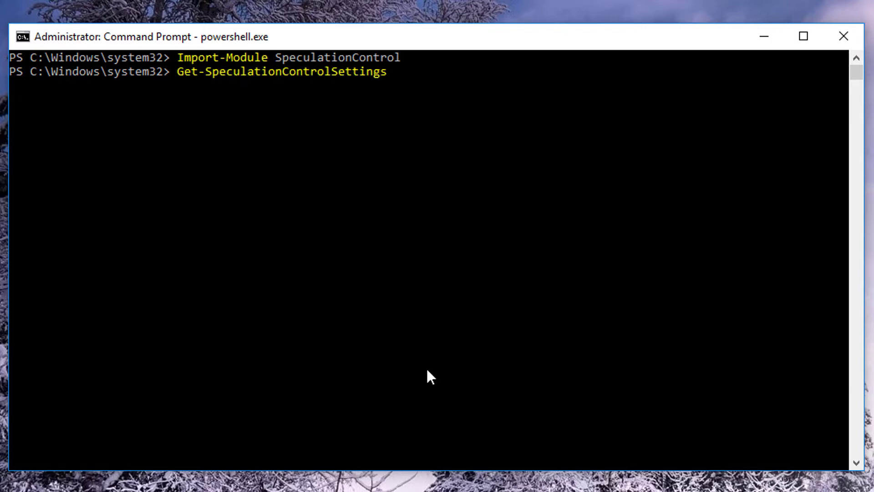
key("Return")
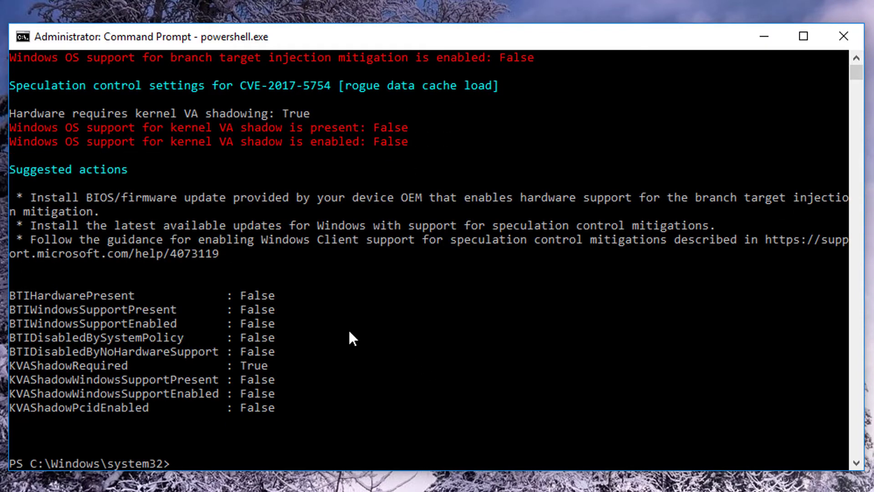
scroll(342, 313, "up", 1)
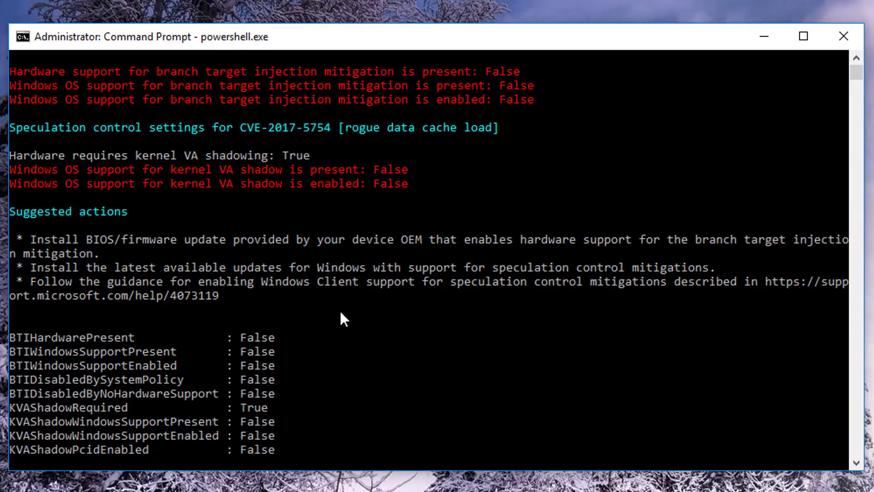
scroll(343, 319, "up", 1)
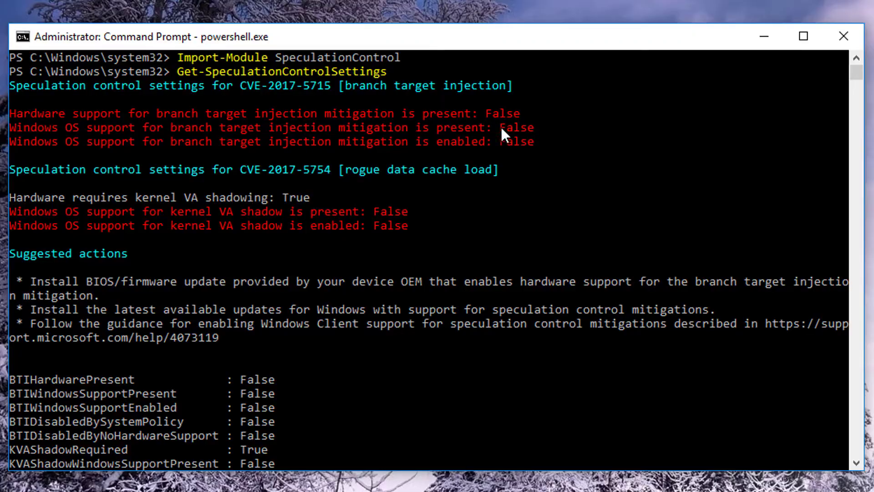
left_click_drag(15, 113, 306, 117)
left_click(322, 169)
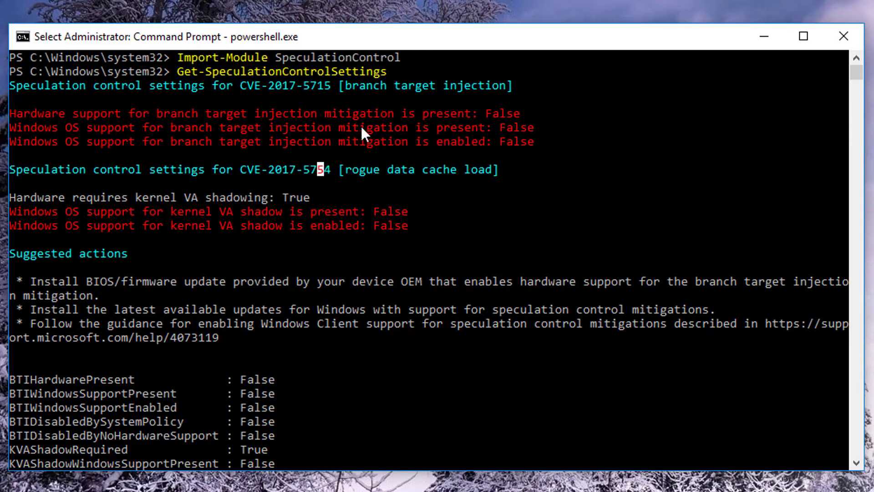
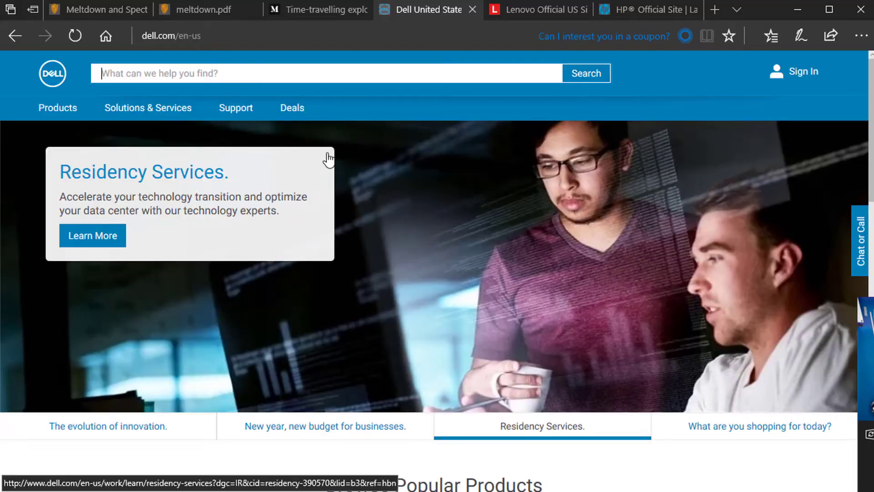
Switch to the browser, visit Dell's Drivers & Downloads support page, and follow its notice to the Meltdown and Spectre article's patch guidance.
left_click(255, 116)
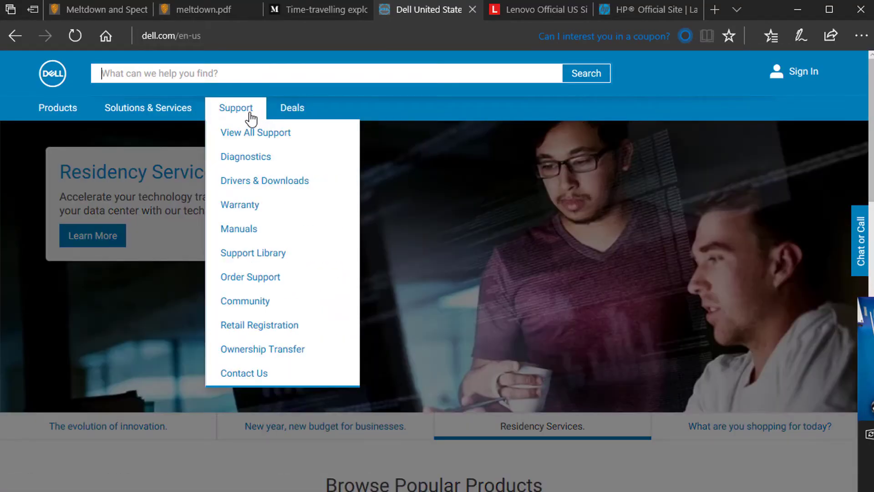
left_click(242, 191)
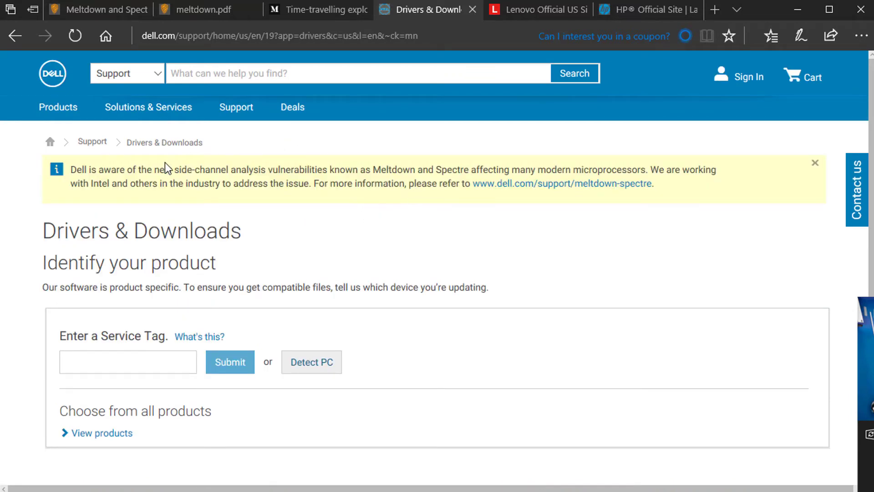
left_click_drag(158, 175, 323, 180)
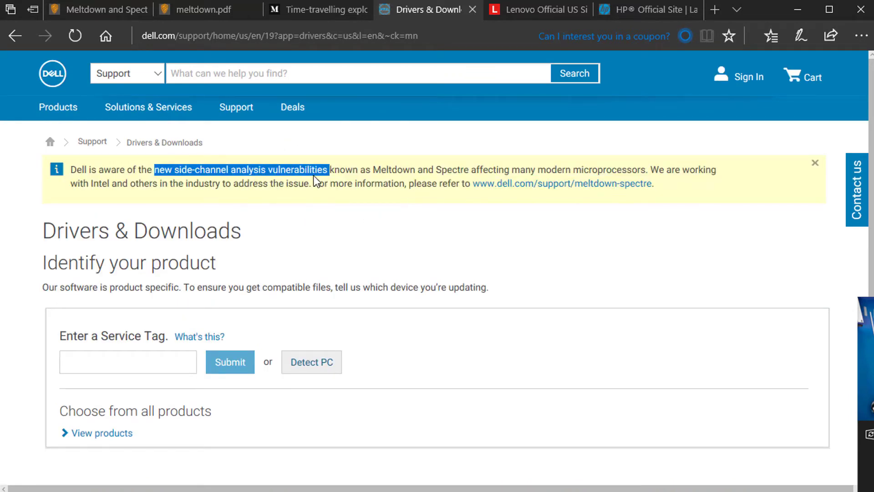
left_click(545, 188)
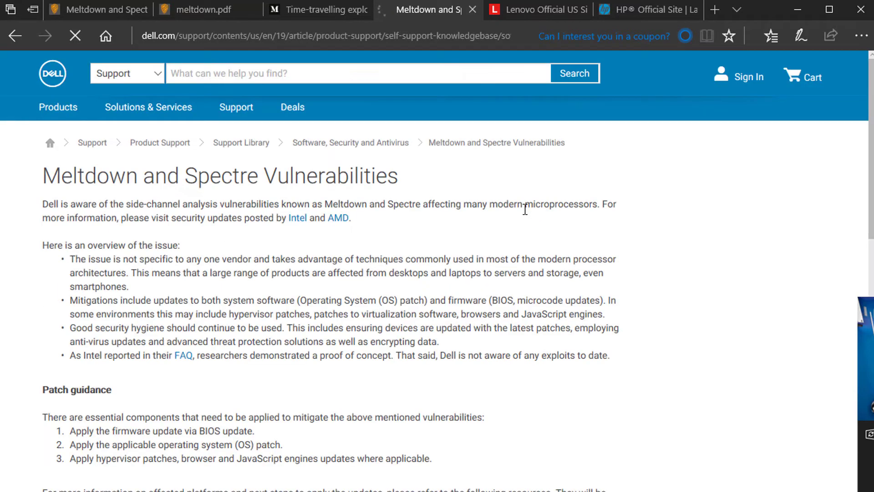
scroll(505, 226, "down", 5)
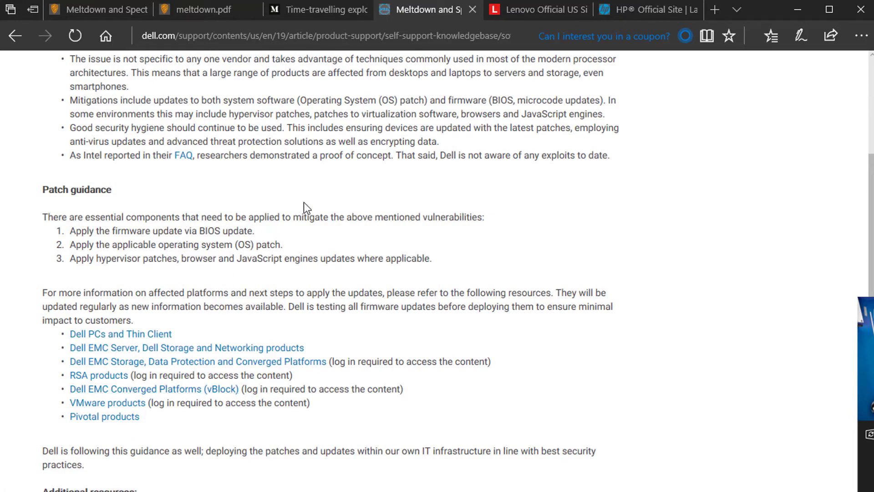
Switch to the Lenovo site and open its Technical Support page.
left_click(546, 11)
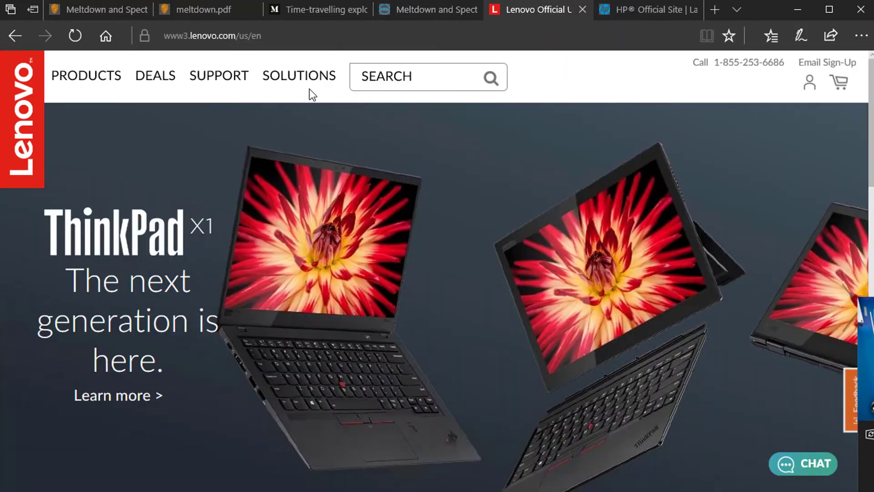
mouse_move(220, 79)
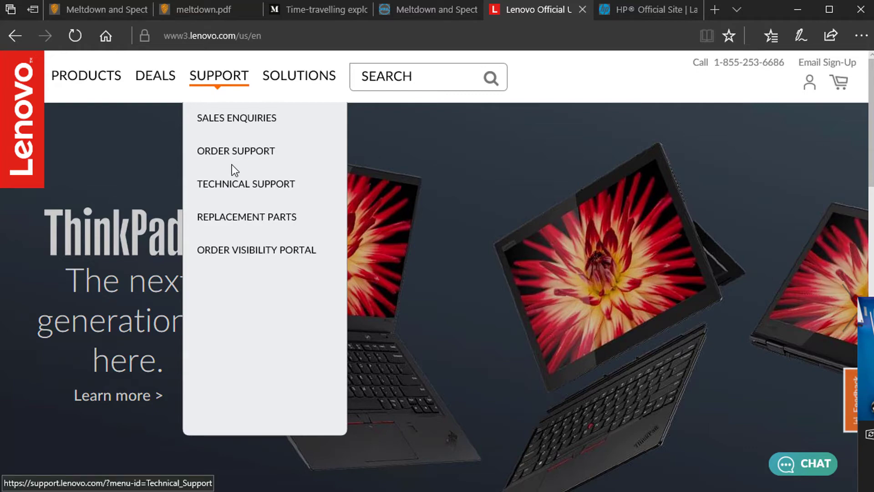
scroll(479, 253, "down", 7)
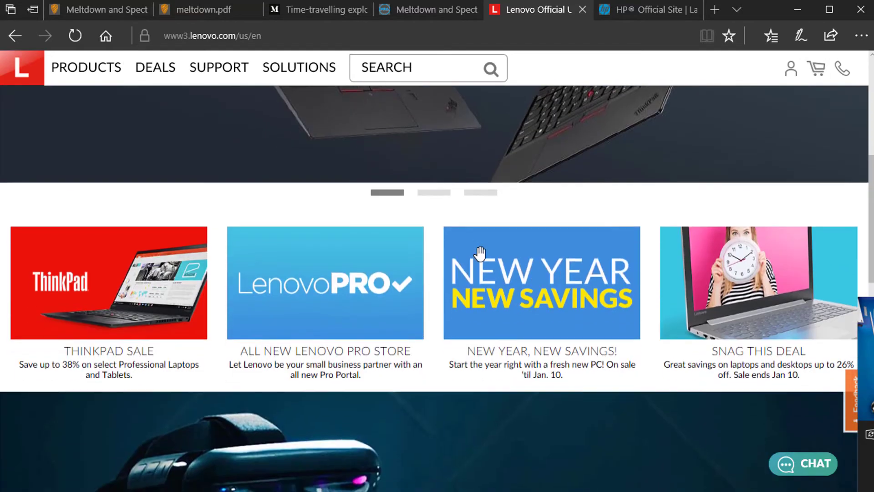
scroll(480, 254, "up", 7)
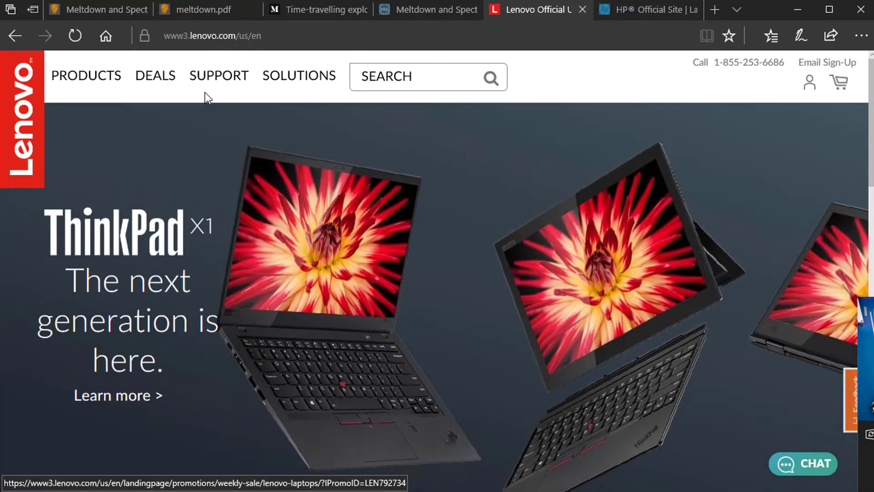
mouse_move(207, 100)
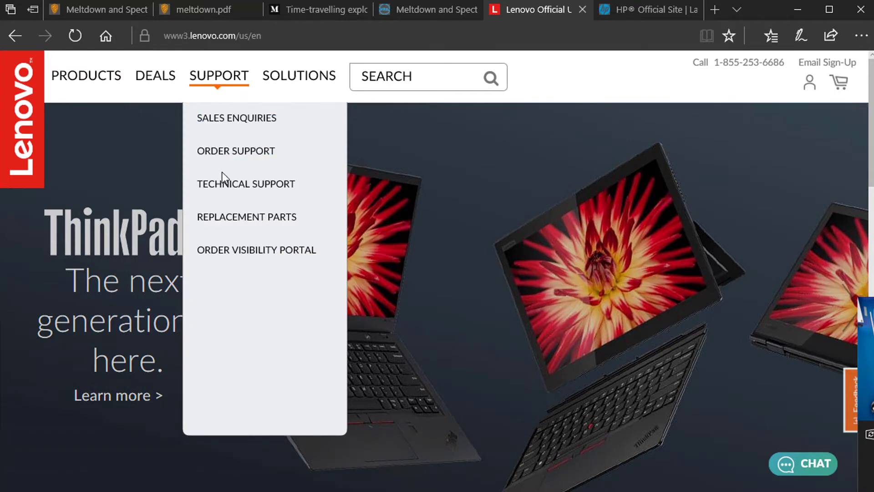
left_click(245, 192)
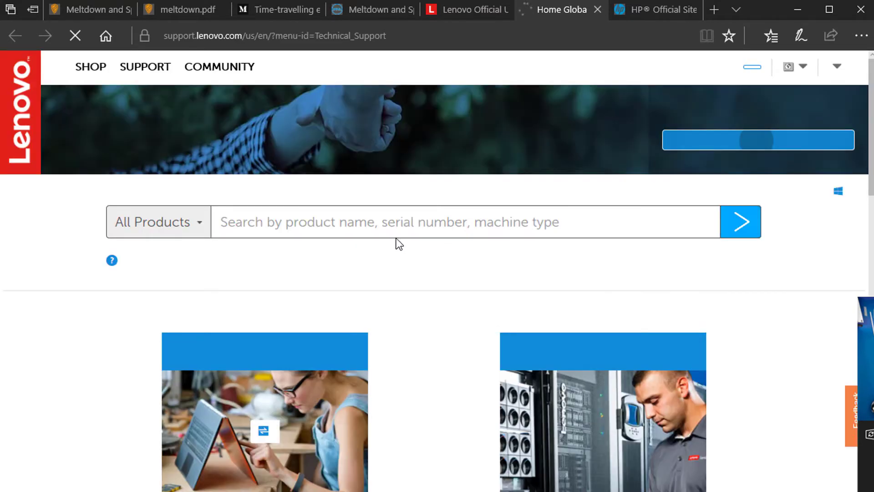
Find the W541 ThinkPad laptop among the support products and open its Drivers & Software downloads.
scroll(433, 326, "down", 10)
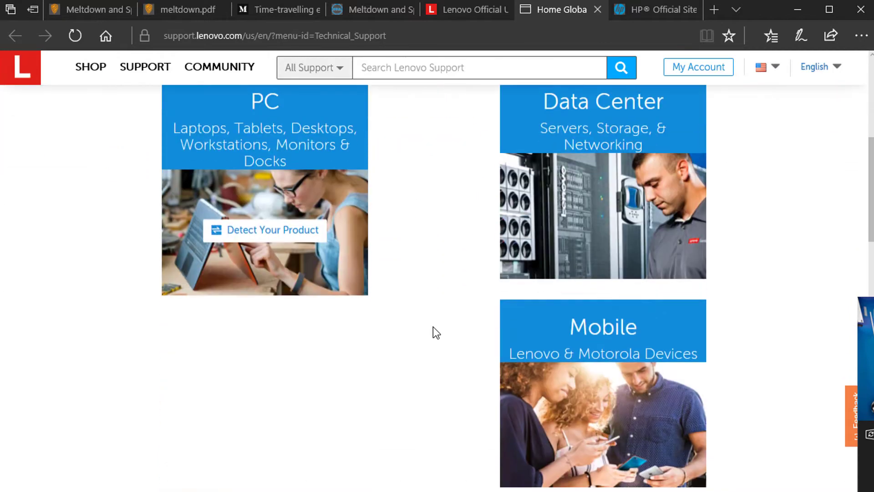
scroll(433, 327, "down", 9)
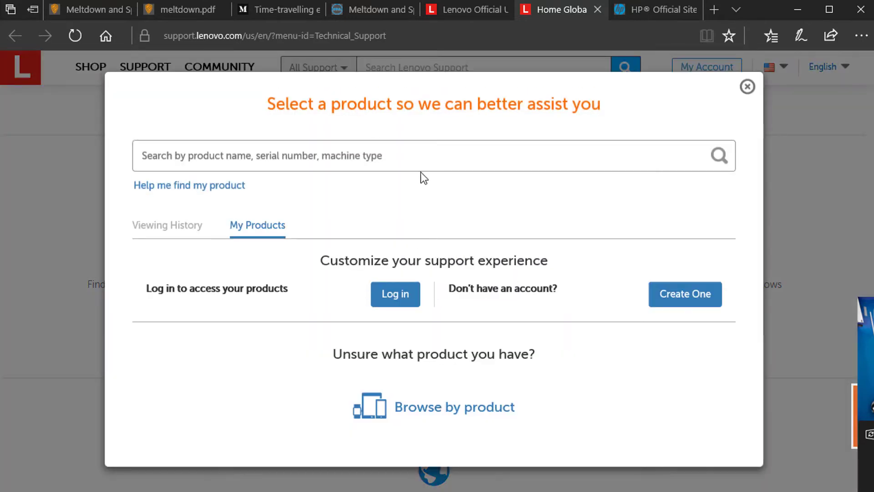
type("W541")
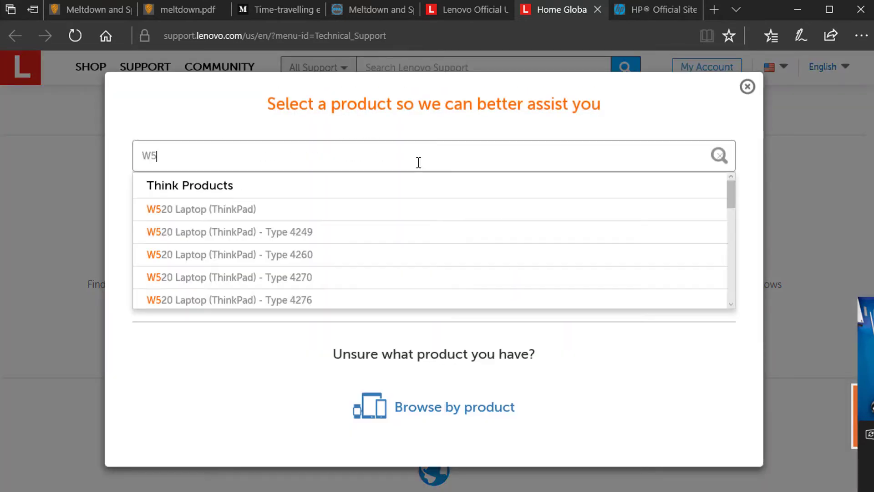
left_click(397, 213)
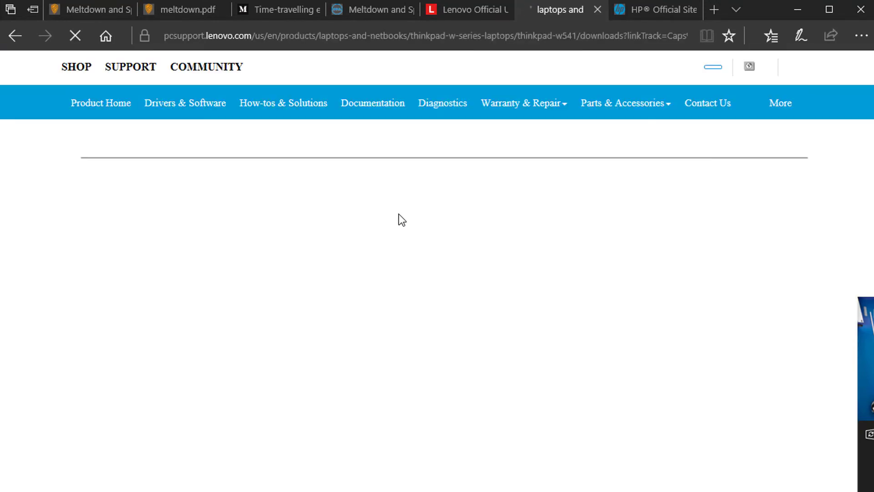
Browse the laptop's driver categories and expand BIOS/UEFI to examine the available BIOS updates and their release dates.
left_click(331, 321)
scroll(318, 356, "down", 3)
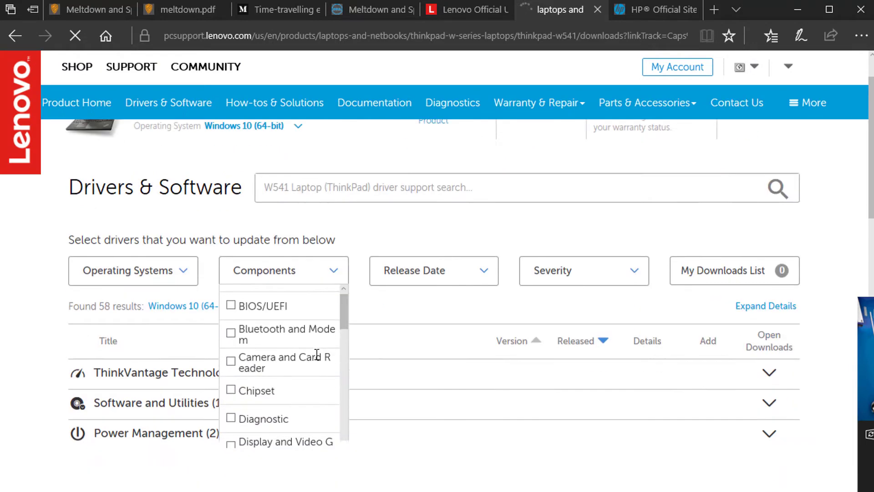
scroll(48, 379, "down", 7)
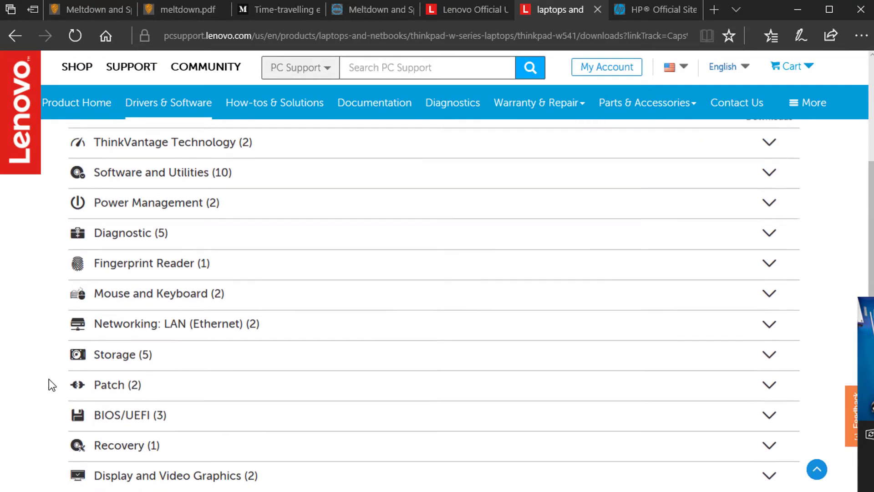
left_click(111, 350)
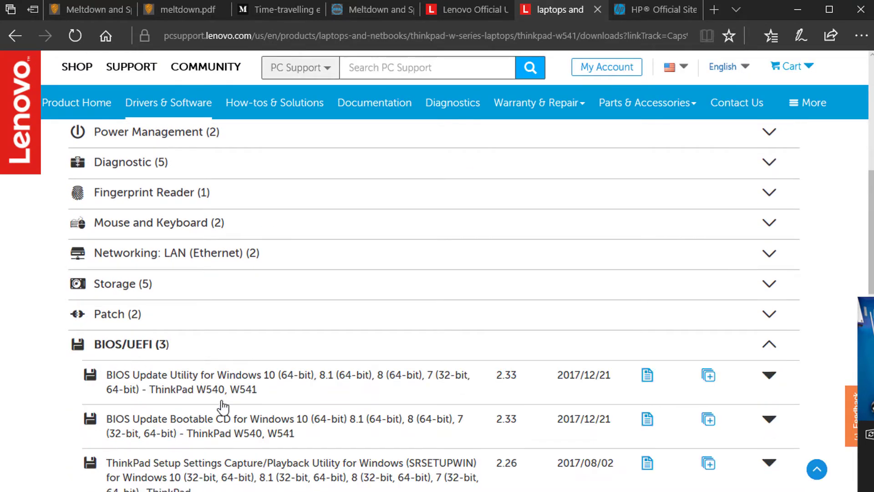
scroll(275, 441, "down", 2)
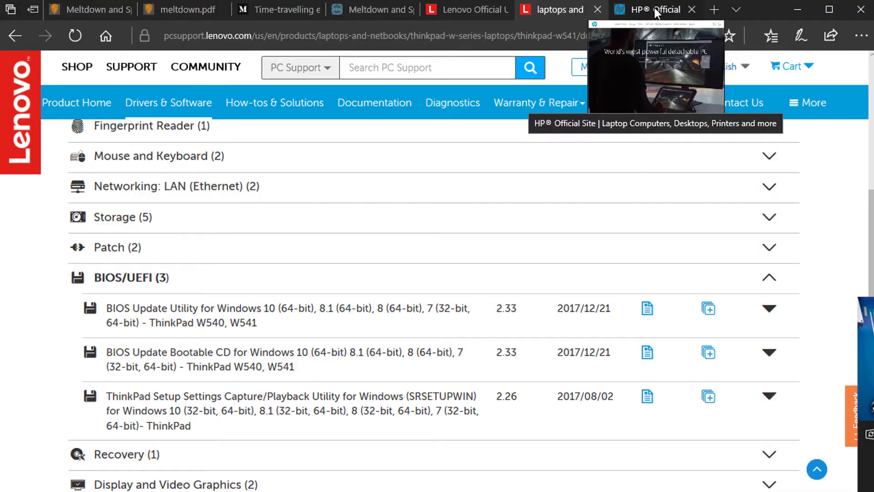
Visit HP's Software & drivers support page, follow its vulnerability notice, and read through the Side-Channel Analysis Method security bulletin.
left_click(654, 8)
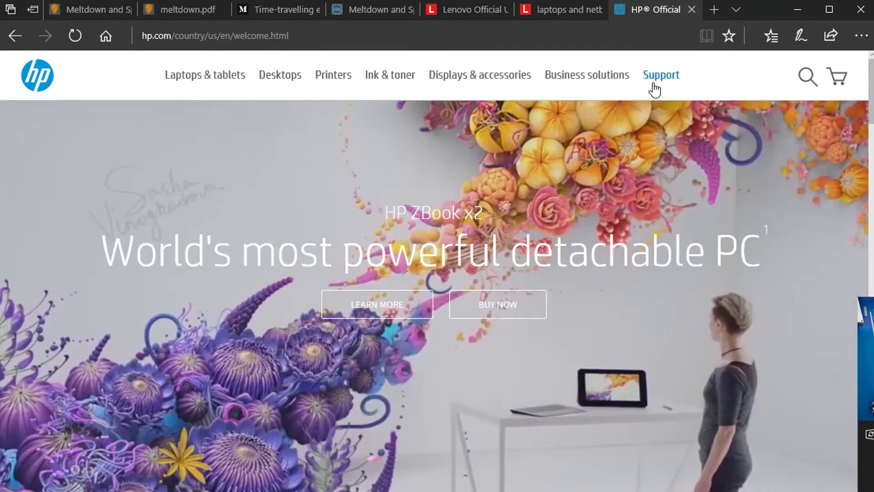
mouse_move(654, 89)
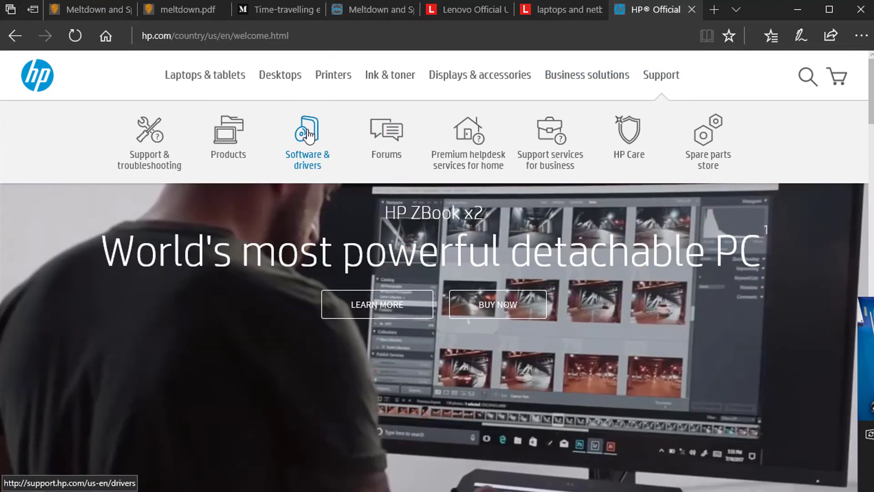
left_click(309, 135)
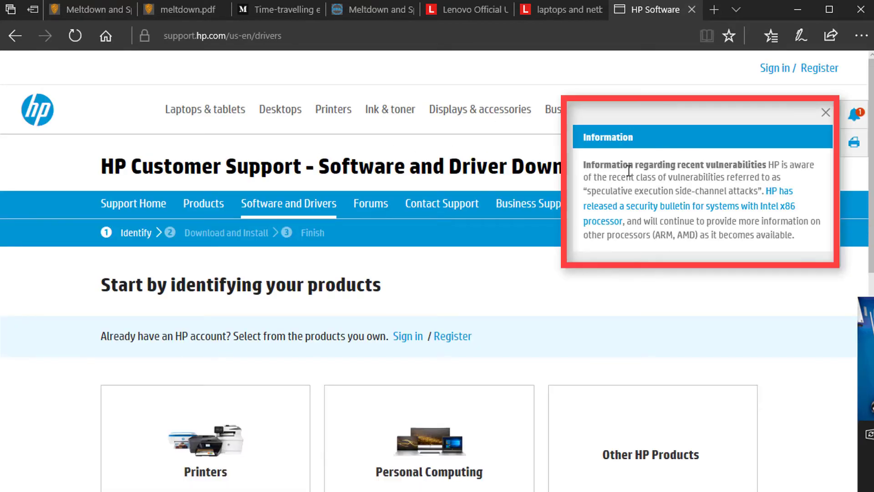
left_click(691, 211)
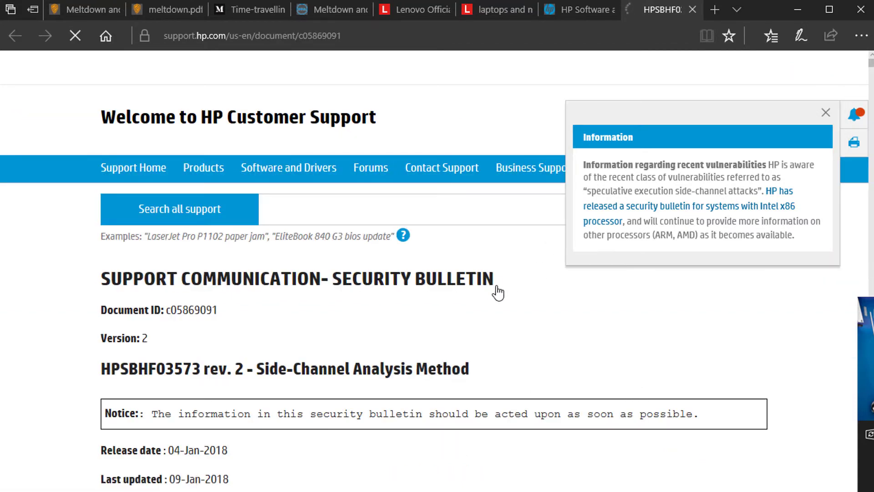
scroll(498, 291, "down", 2)
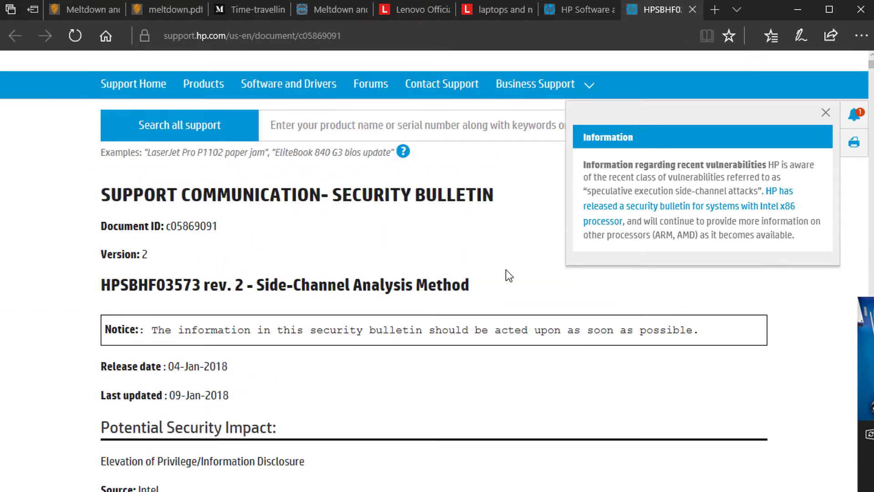
scroll(506, 269, "down", 4)
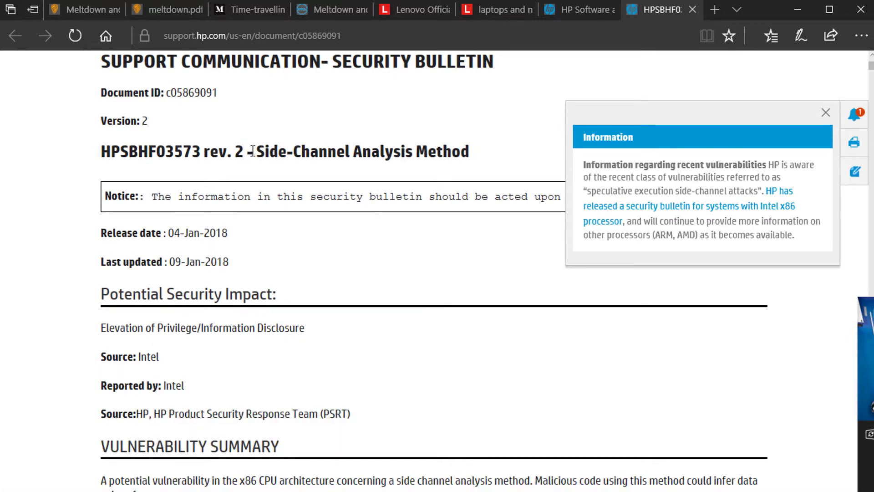
left_click_drag(252, 151, 288, 155)
scroll(344, 204, "down", 15)
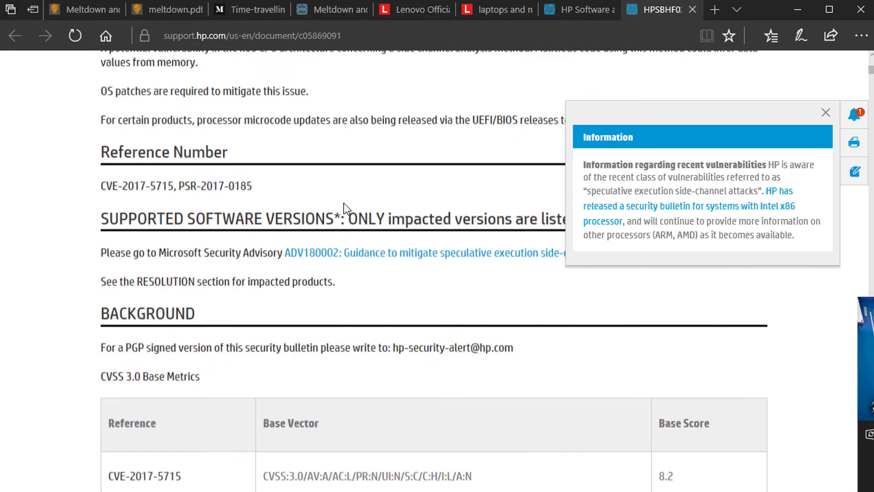
scroll(343, 203, "down", 10)
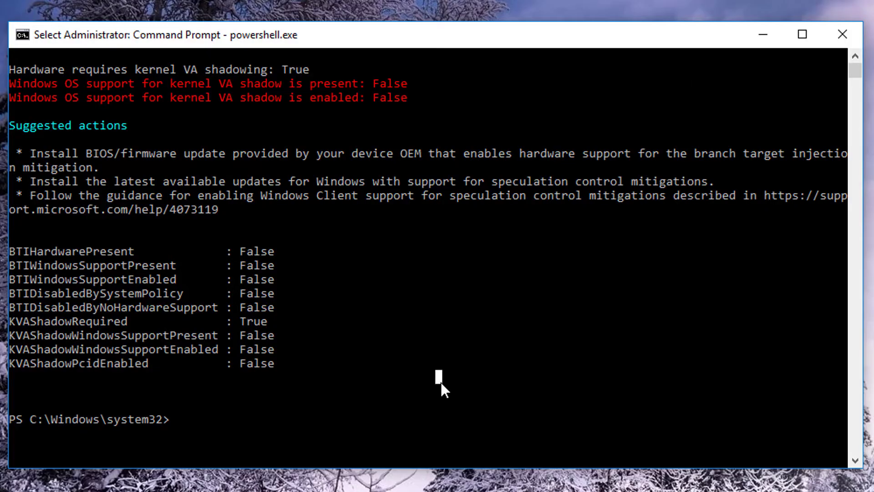
Switch to the PowerShell console and check for the Windows update by running Get-HotFix -id KB4056892.
type("Get-HotFix -id KB")
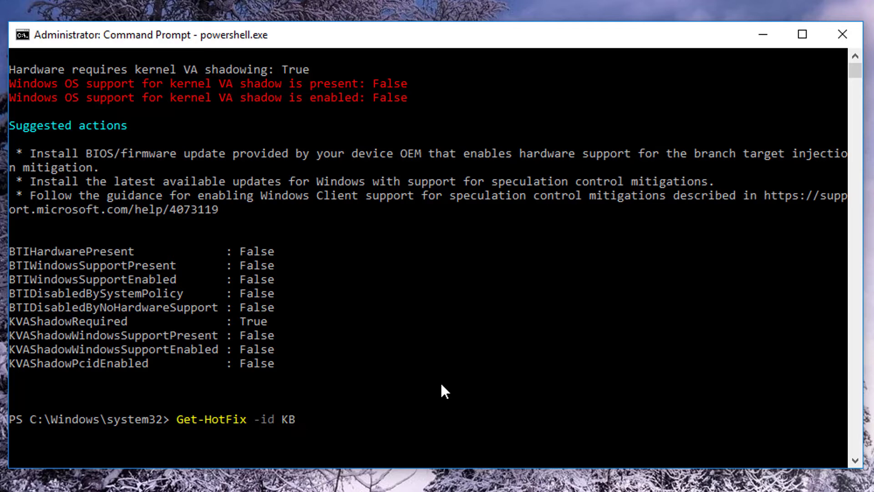
type("4056892")
key("Return")
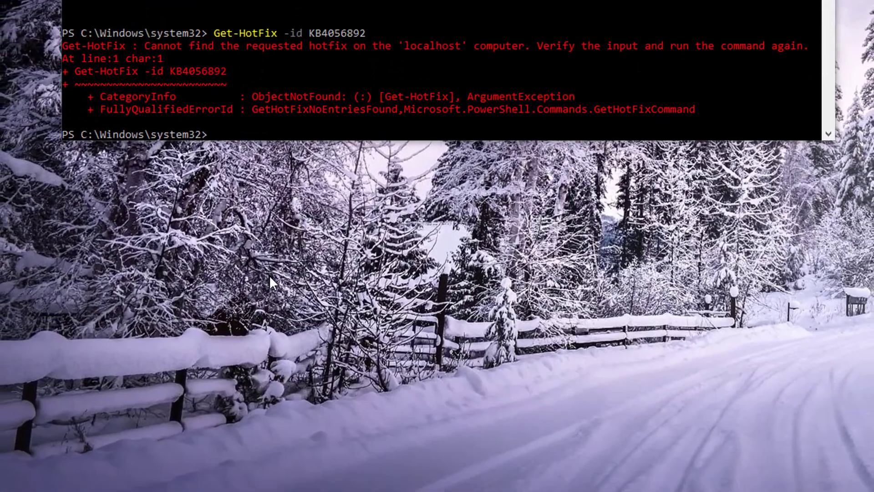
Find Check for updates in Windows search and open the Update & security settings.
key("super")
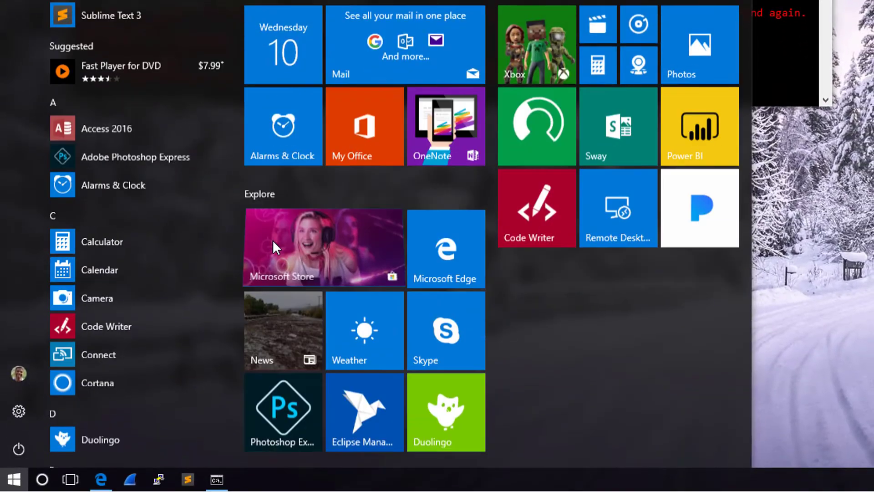
type("check")
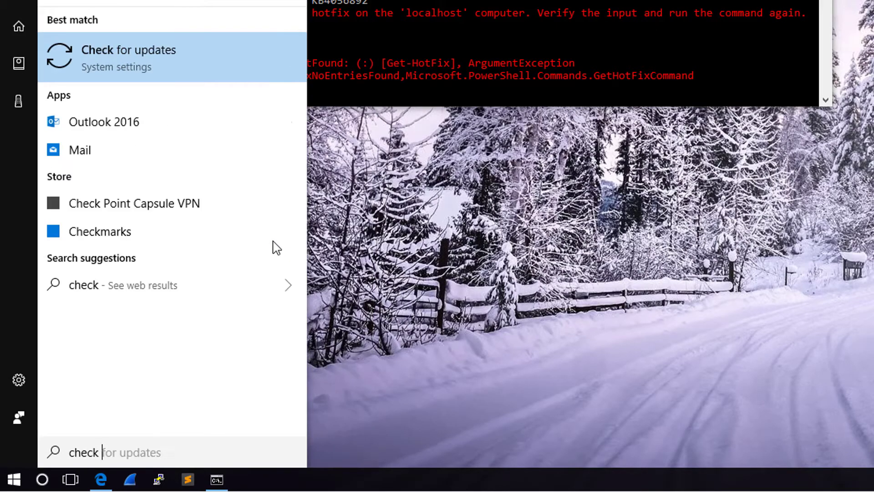
key("Return")
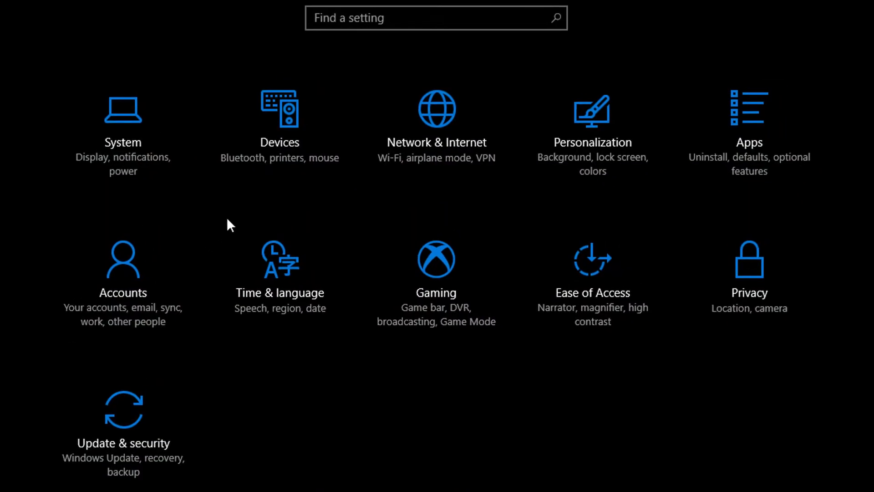
left_click(137, 416)
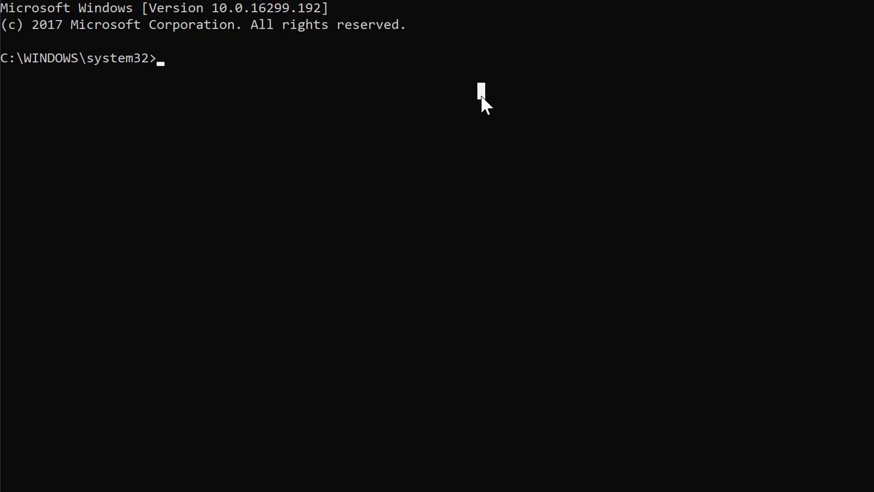
Try to display the PowerShell version by running $psversiontable in the Command Prompt.
type("$psversion")
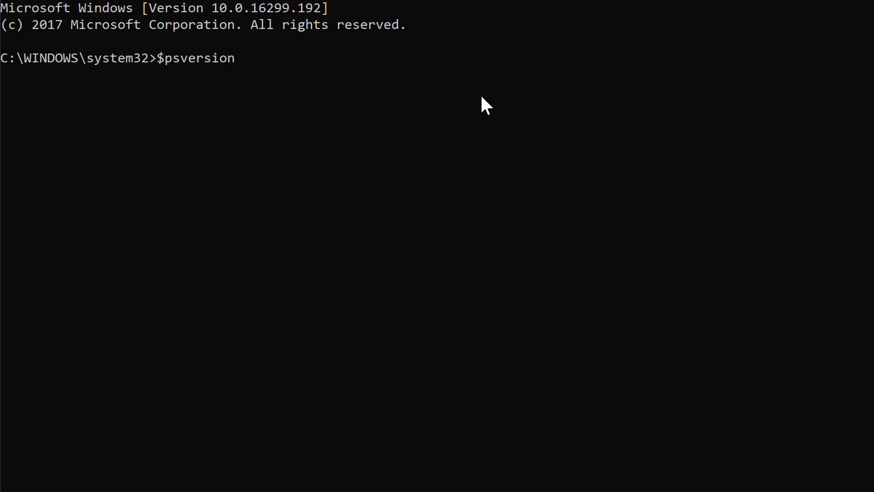
type("table")
key("Return")
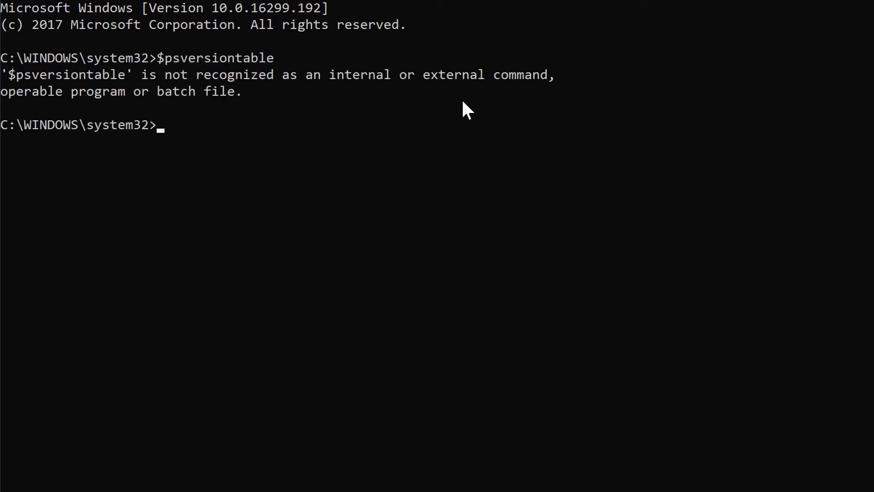
Start powershell.exe in the Command Prompt and run $psversiontable to display the PowerShell version.
type("powershell.exe")
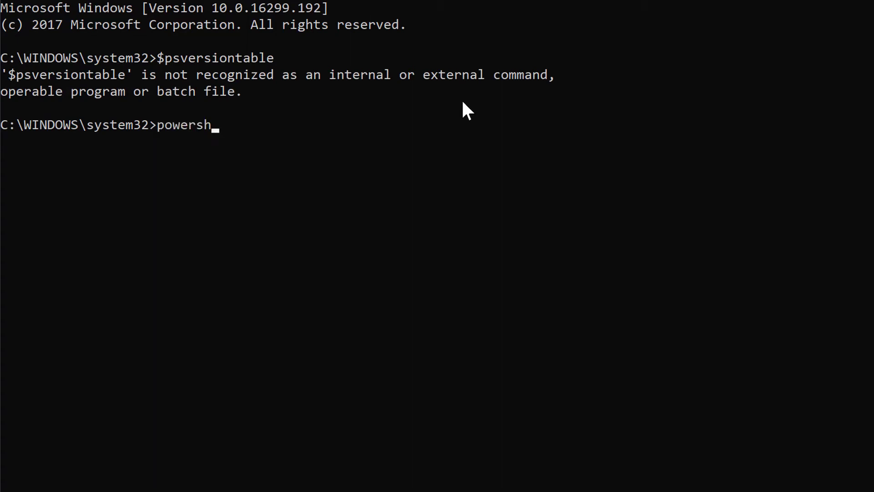
key("Return")
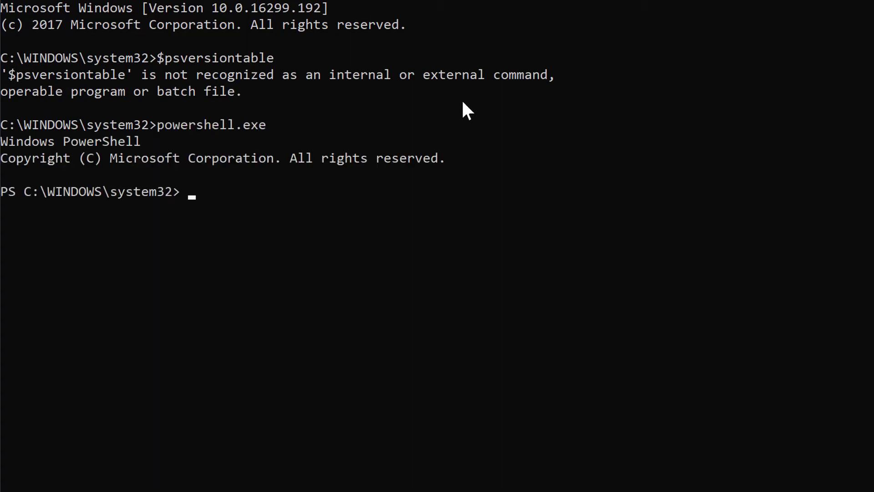
type("$psversointable")
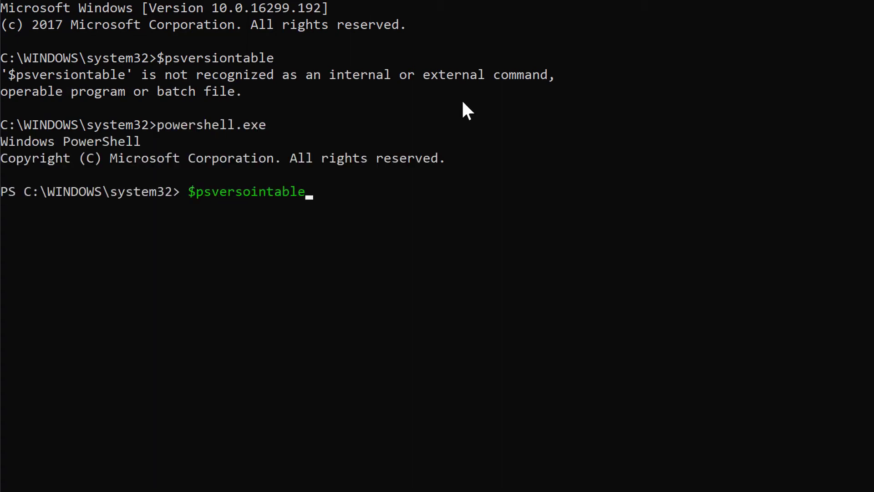
key("BackSpace")
key("BackSpace")
key("BackSpace")
key("BackSpace")
key("BackSpace")
key("BackSpace")
key("BackSpace")
key("BackSpace")
type("ino")
key("BackSpace")
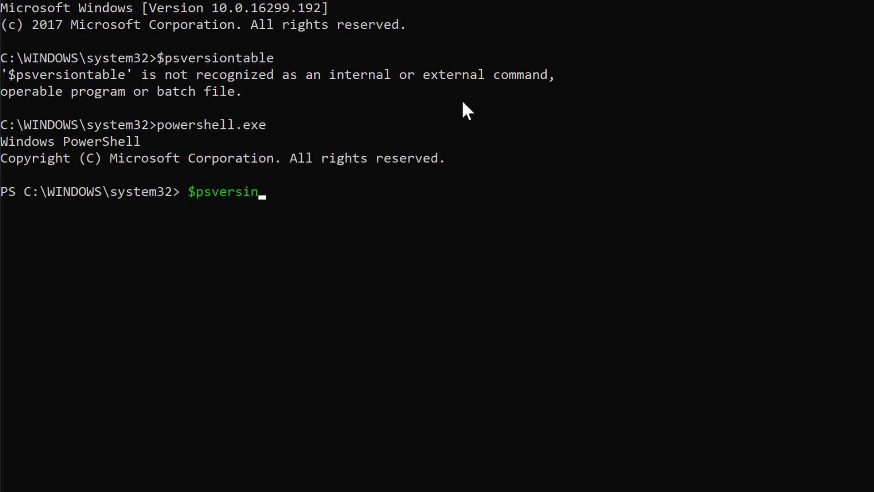
key("BackSpace")
type("ontable")
key("Return")
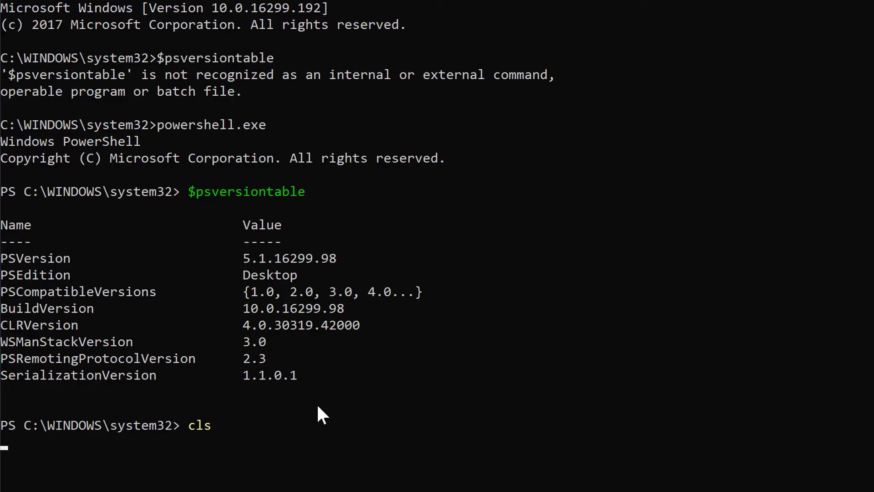
Clear the console, then run Get-HotFix -Id KB4056892 and highlight the update's installation date in the output.
key("Return")
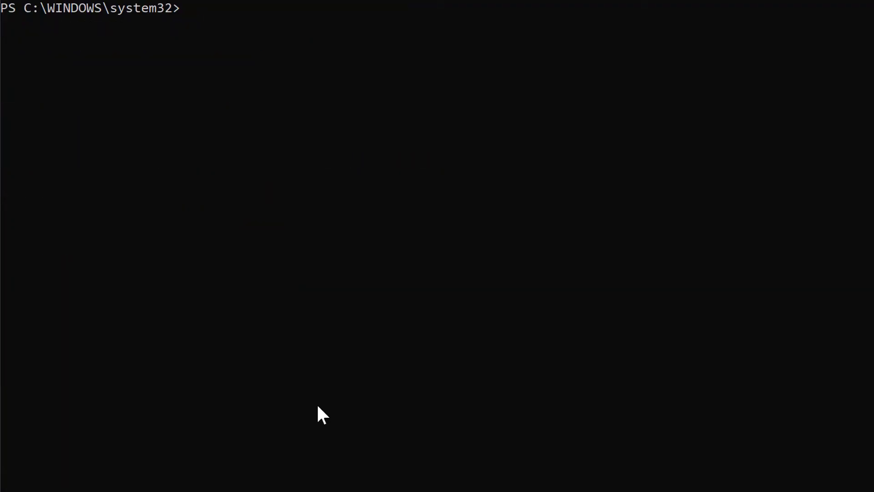
type("Get-Gho")
key("BackSpace")
key("BackSpace")
key("BackSpace")
type("HotFix -Id")
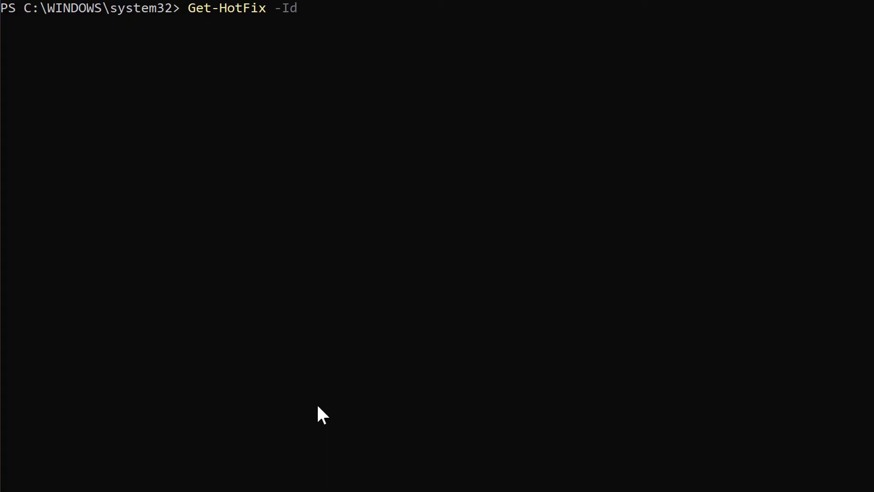
type("KB4056892")
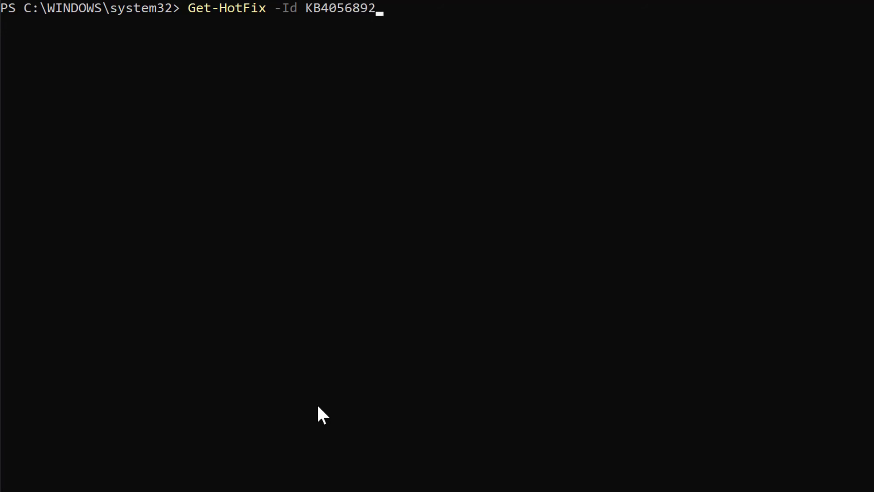
key("Return")
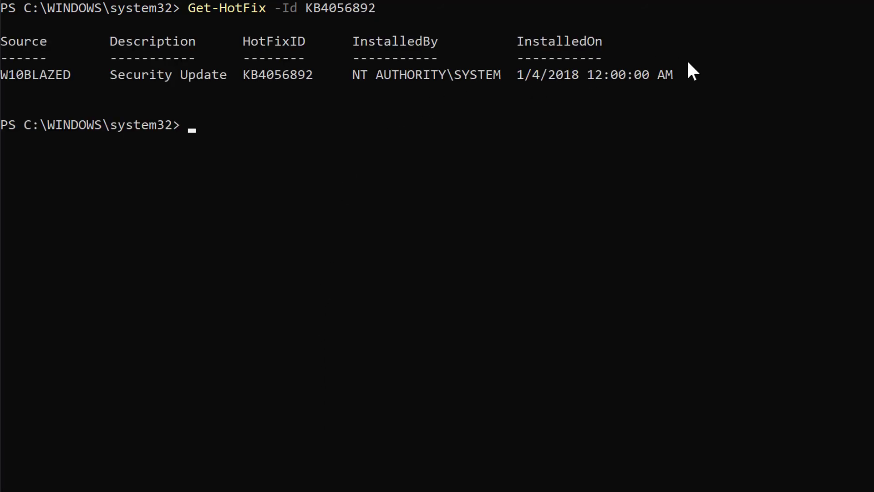
left_click_drag(654, 73, 535, 82)
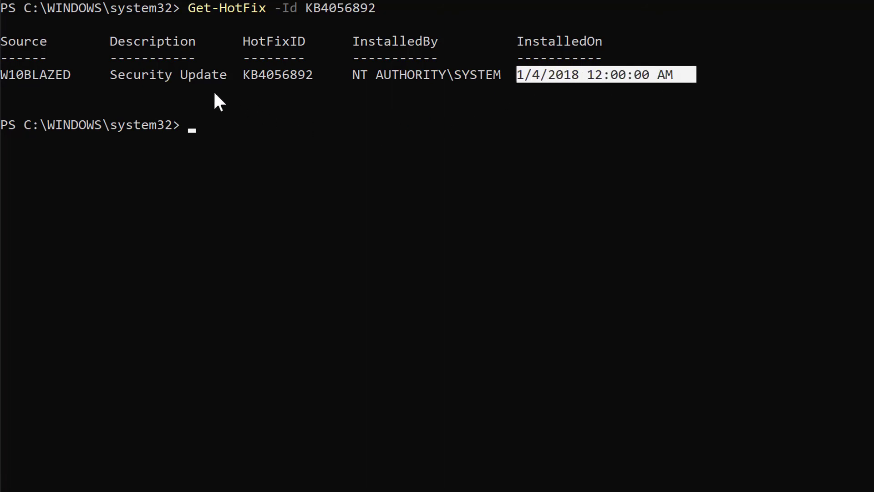
double_click(162, 80)
left_click(249, 135)
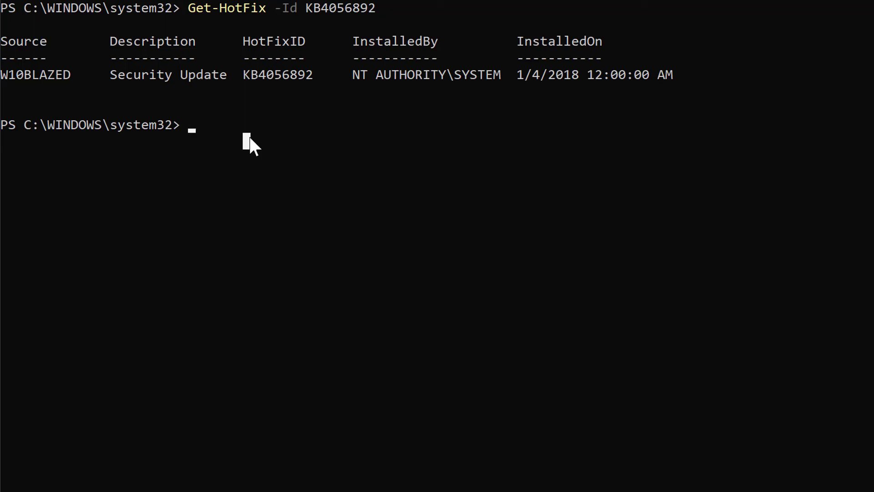
Enter the command Set-ExecutionPolicy $SavedExecutionPolicy with the -Scope parameter to restore the saved execution policy.
type("Set-E")
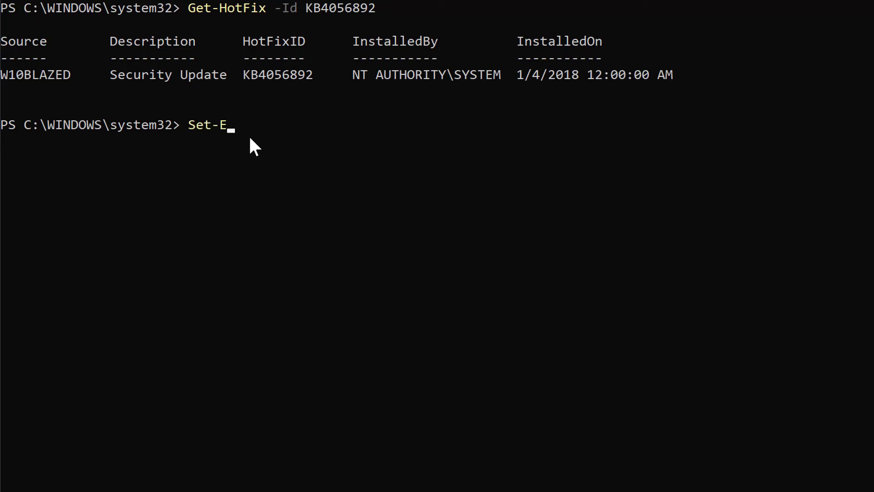
type("xecutionPolicy $")
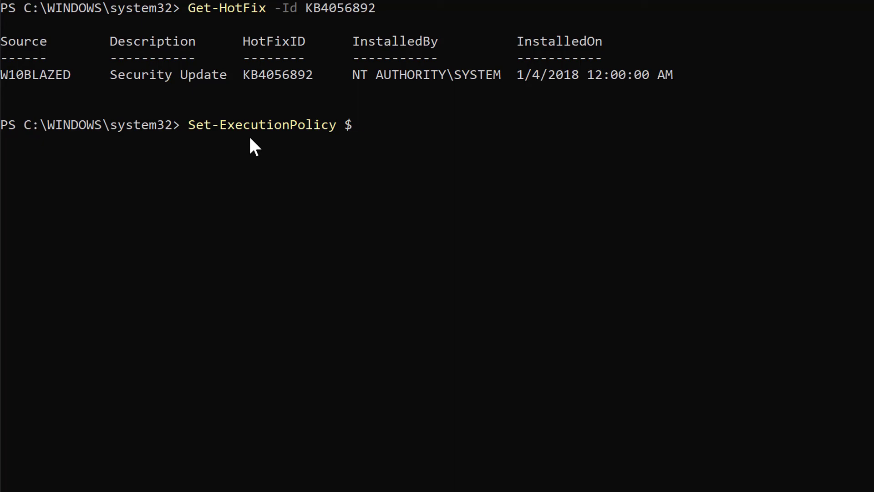
type("SavedExecution")
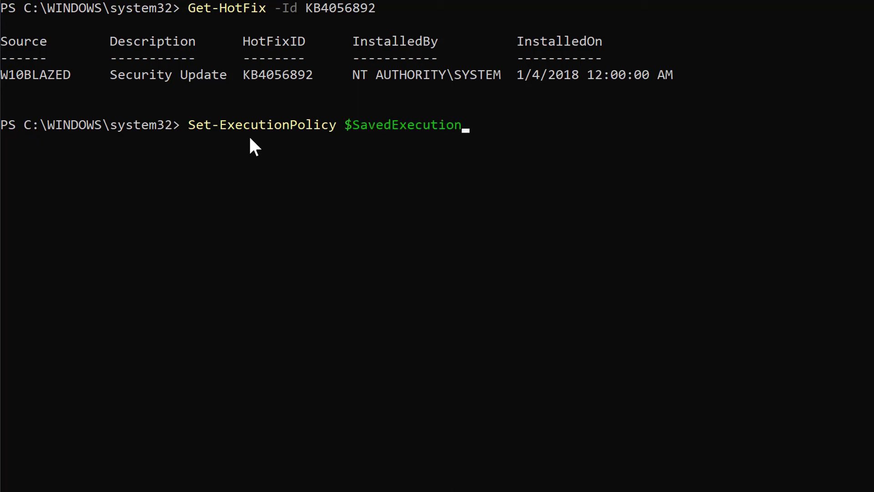
type("Policy -Scope C")
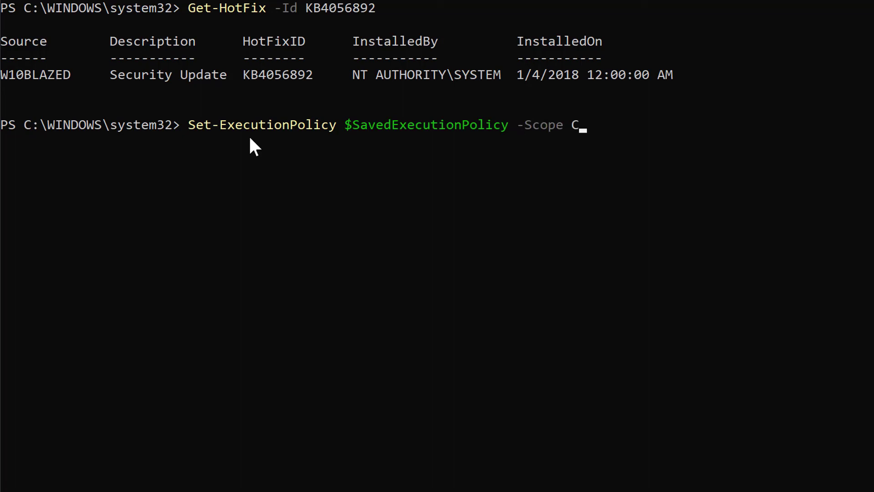